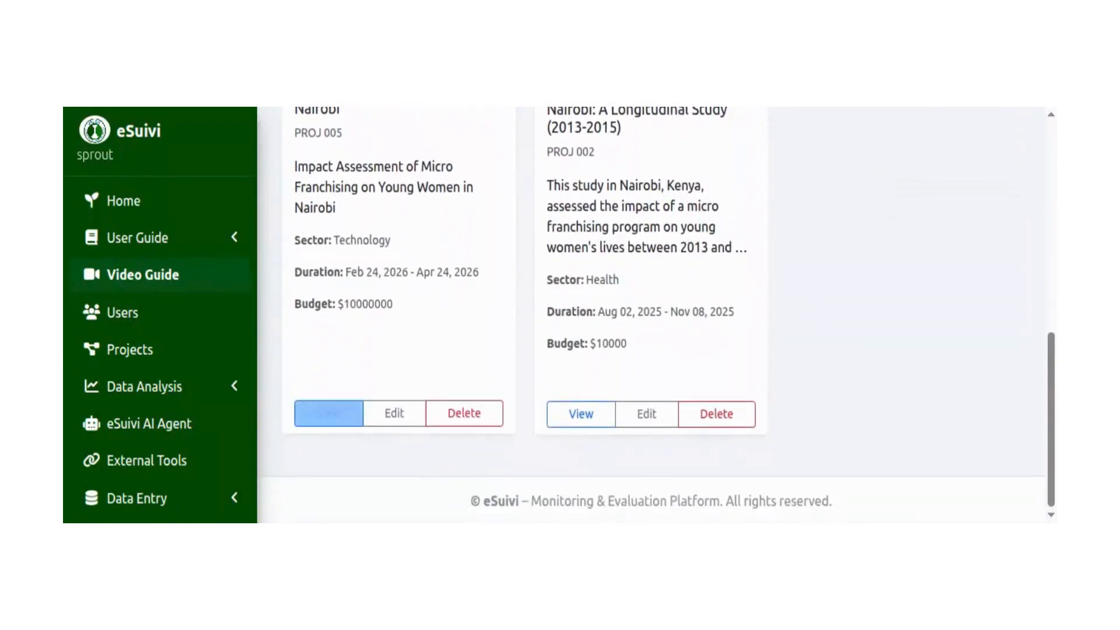
{"action": "left_click", "coordinate": [328, 414]}
{"action": "scroll", "coordinate": [961, 366], "scroll_direction": "down", "scroll_amount": 4}
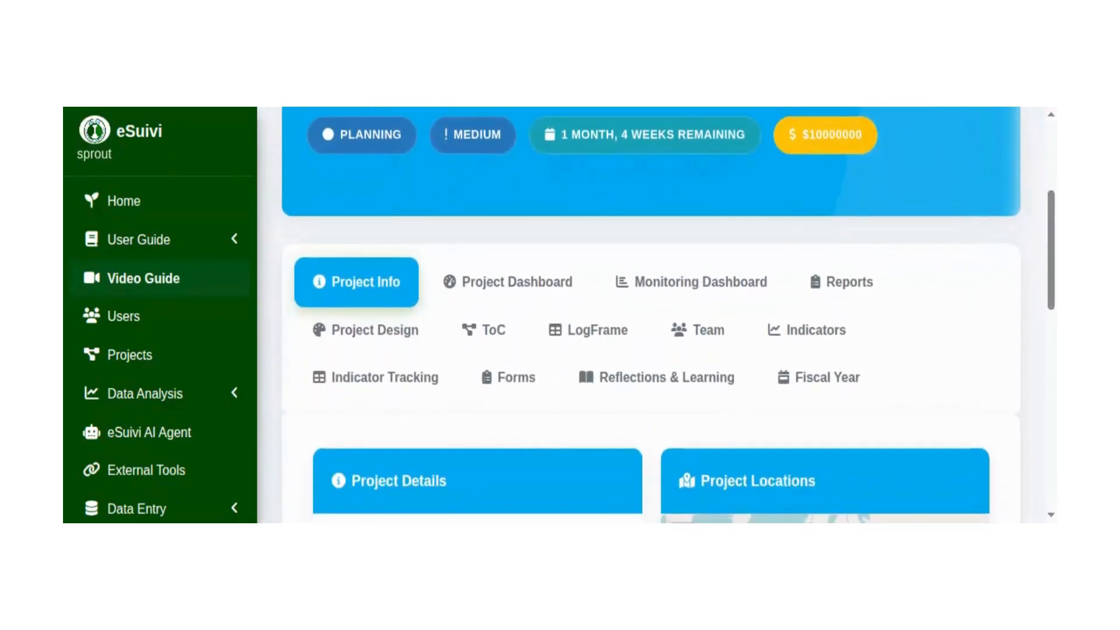
{"action": "left_click", "coordinate": [128, 357]}
{"action": "scroll", "coordinate": [340, 420], "scroll_direction": "down", "scroll_amount": 4}
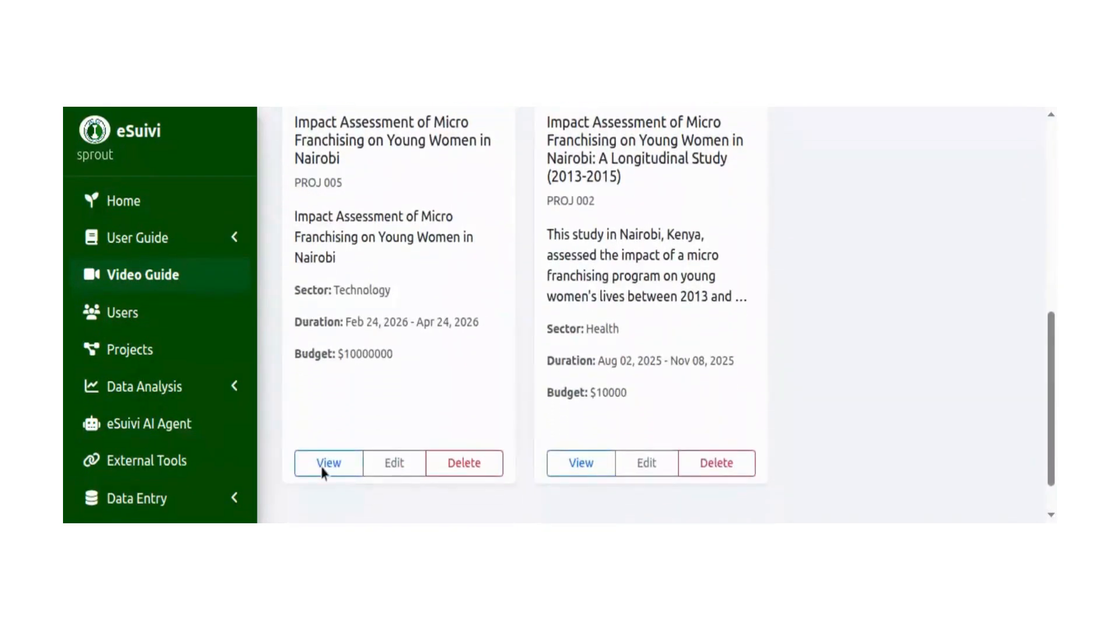
View project PROJ 005, open its LogFrame section and start creating the logical framework.
{"action": "left_click", "coordinate": [321, 467]}
{"action": "scroll", "coordinate": [363, 408], "scroll_direction": "down", "scroll_amount": 3}
{"action": "scroll", "coordinate": [362, 327], "scroll_direction": "down", "scroll_amount": 1}
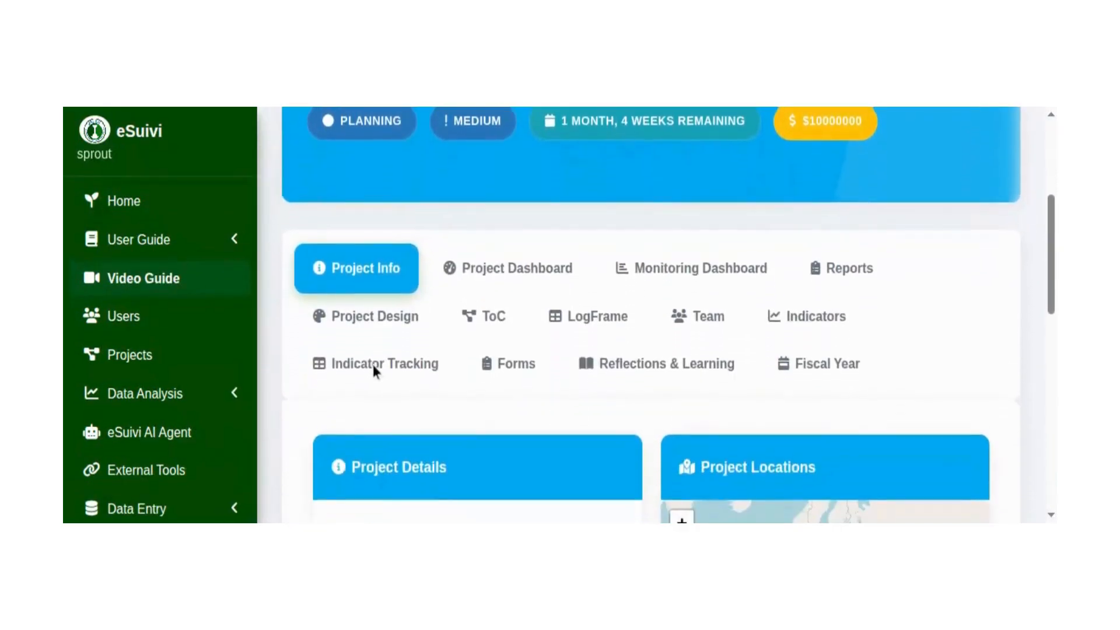
{"action": "left_click", "coordinate": [589, 309]}
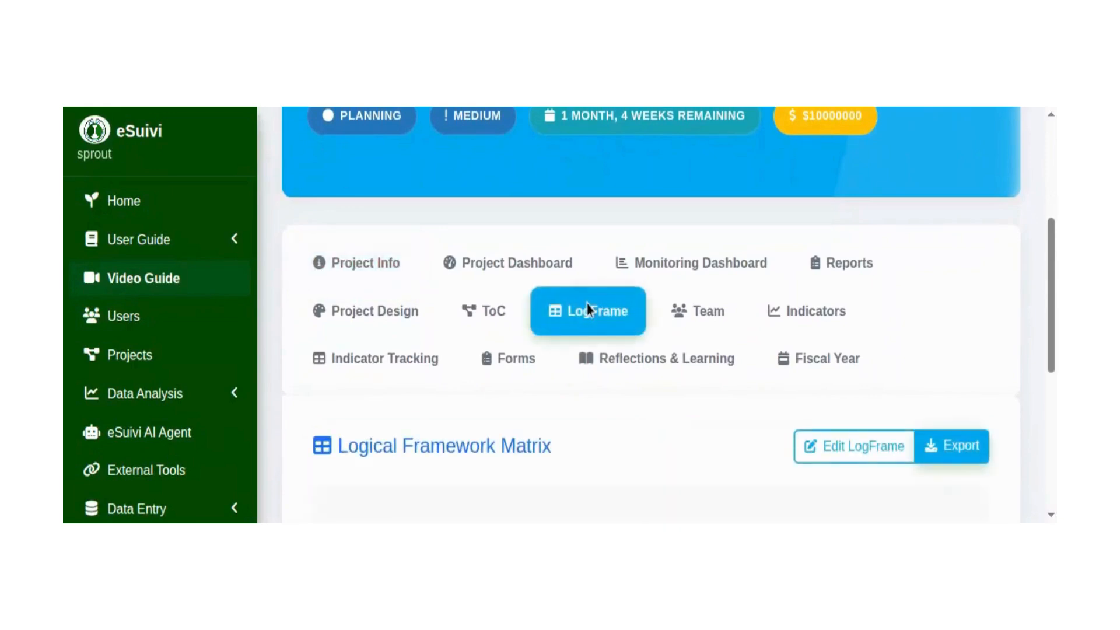
{"action": "scroll", "coordinate": [959, 420], "scroll_direction": "down", "scroll_amount": 5}
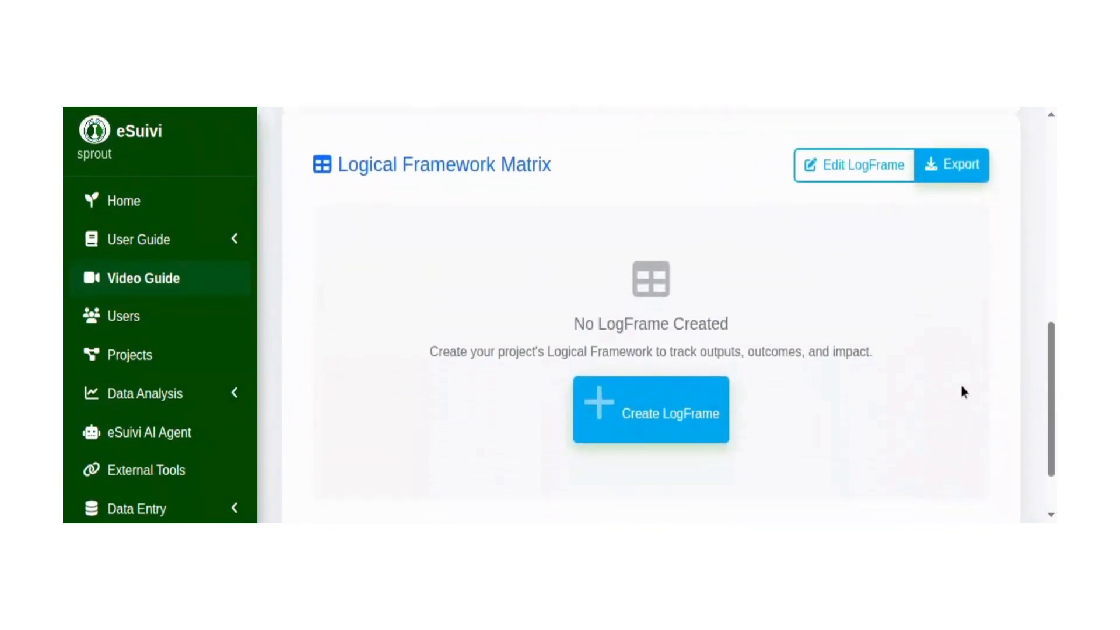
{"action": "left_click", "coordinate": [680, 428]}
Look over the LogFrame Management page and start adding a new level to the framework.
{"action": "scroll", "coordinate": [951, 366], "scroll_direction": "down", "scroll_amount": 4}
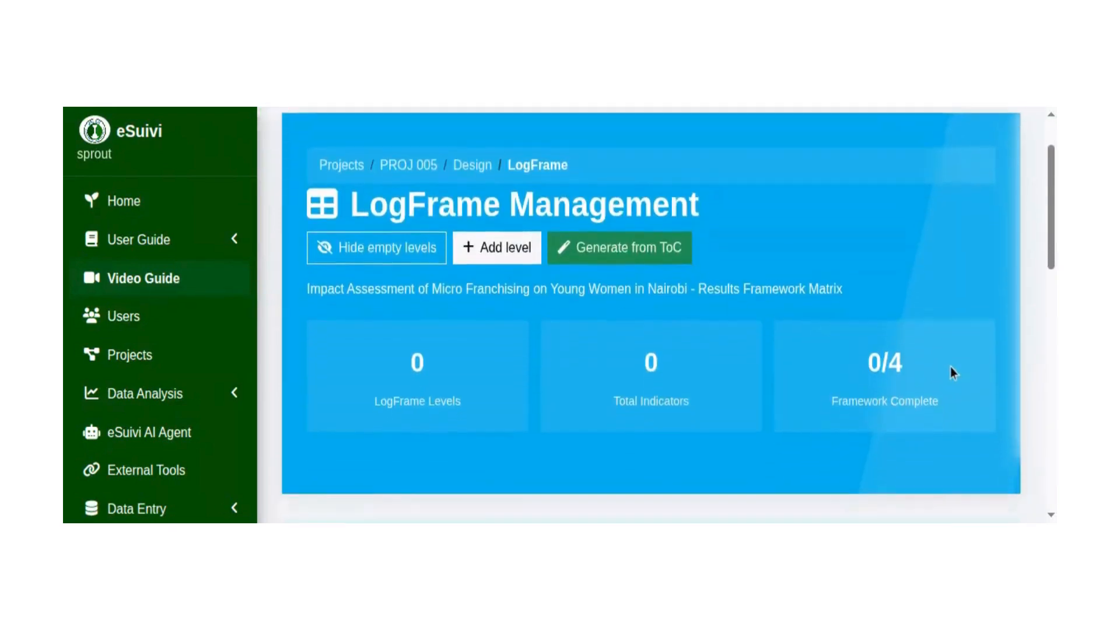
{"action": "scroll", "coordinate": [964, 367], "scroll_direction": "down", "scroll_amount": 6}
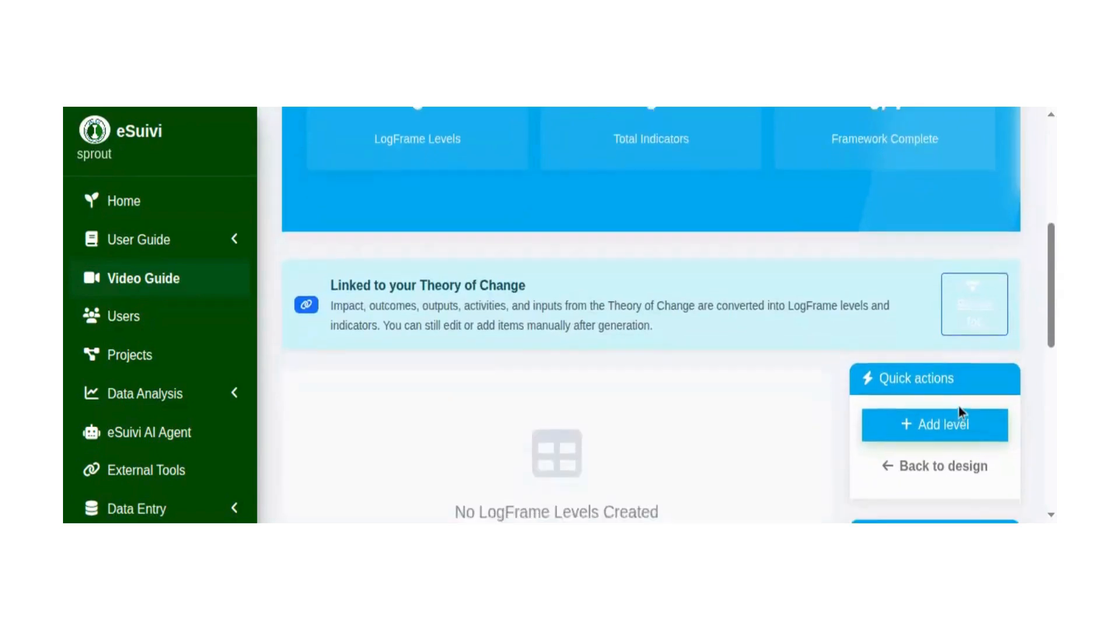
{"action": "scroll", "coordinate": [973, 392], "scroll_direction": "down", "scroll_amount": 4}
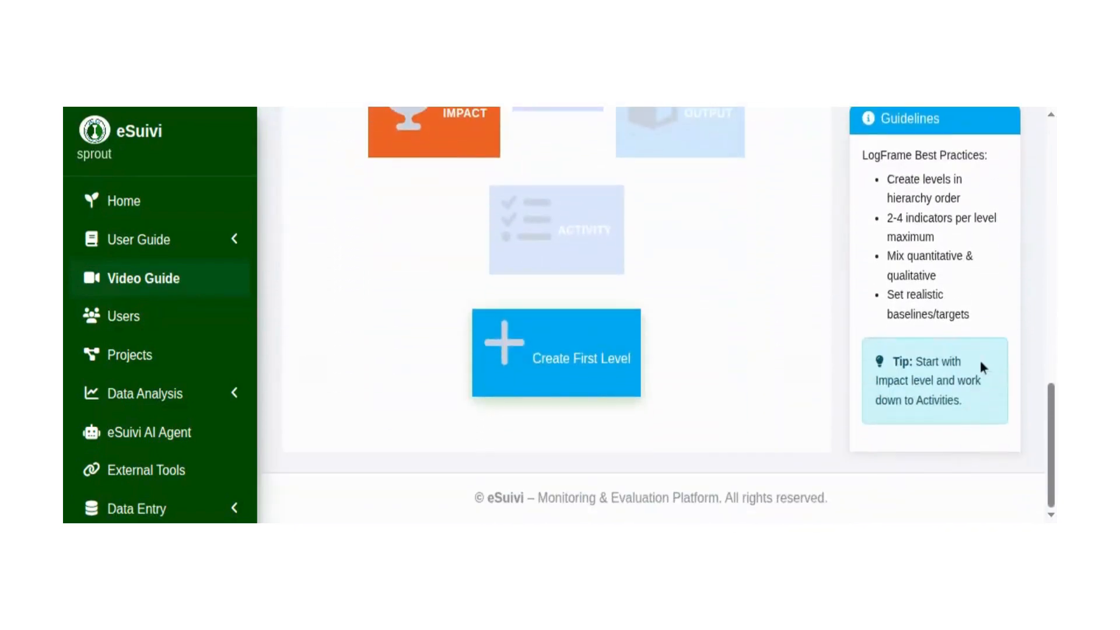
{"action": "scroll", "coordinate": [980, 373], "scroll_direction": "up", "scroll_amount": 8}
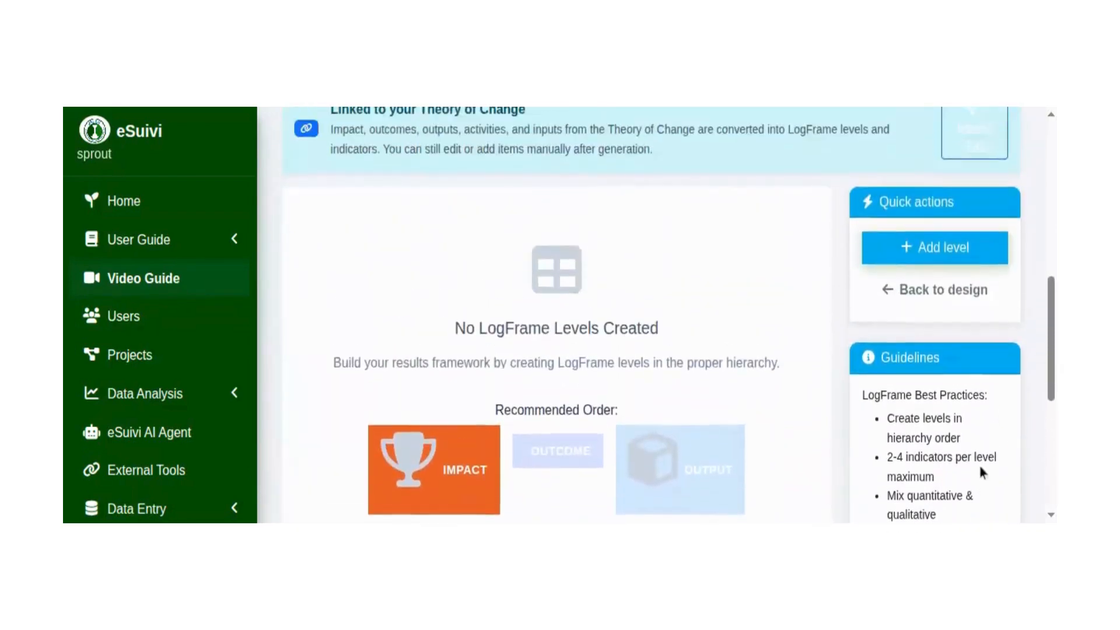
{"action": "scroll", "coordinate": [978, 467], "scroll_direction": "up", "scroll_amount": 6}
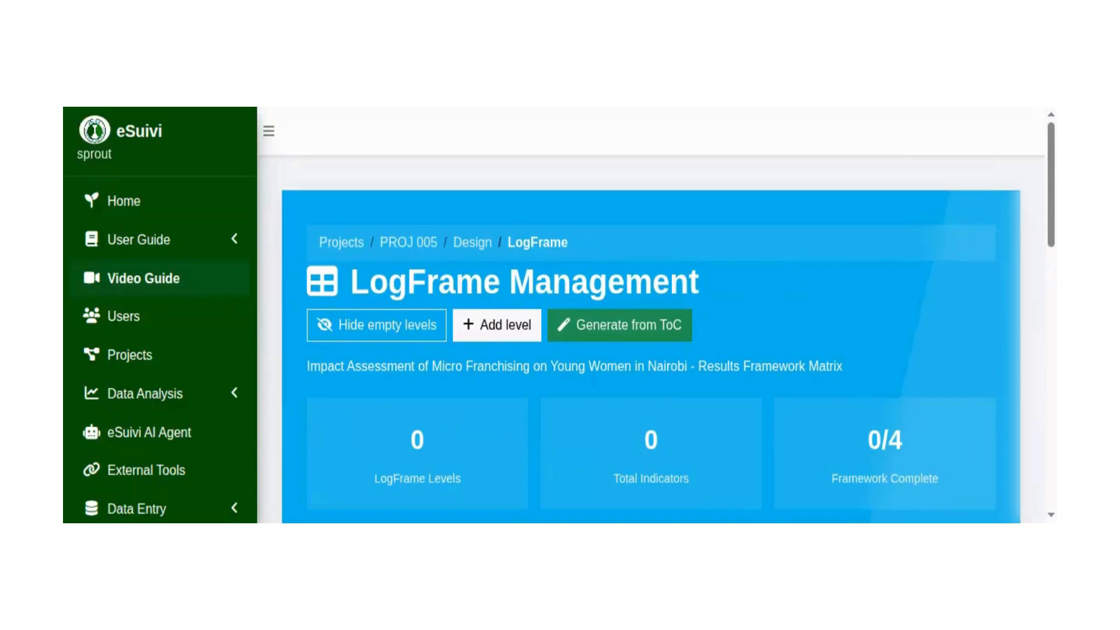
{"action": "left_click", "coordinate": [497, 325]}
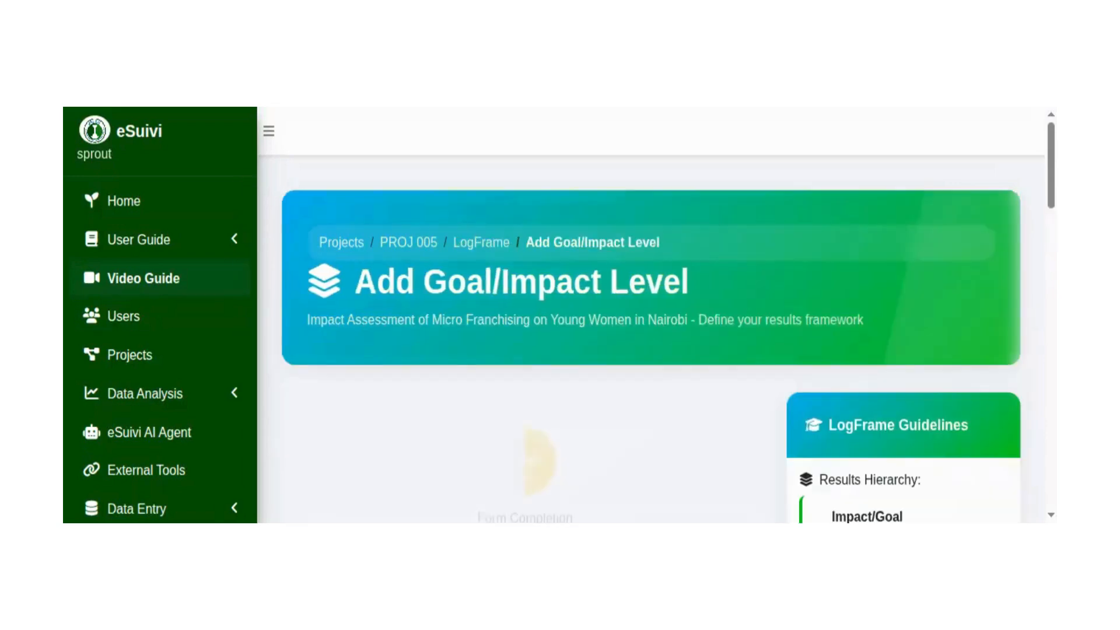
Review the Add Goal/Impact Level form from the level types through the level summary, assumptions and best practices.
{"action": "scroll", "coordinate": [993, 353], "scroll_direction": "down", "scroll_amount": 3}
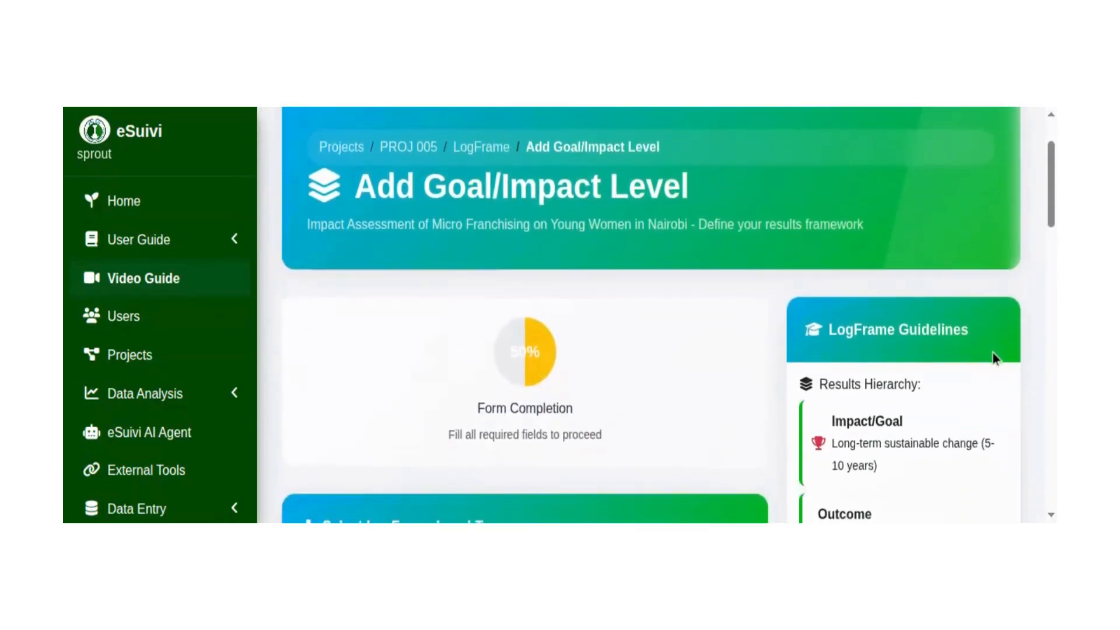
{"action": "scroll", "coordinate": [994, 344], "scroll_direction": "down", "scroll_amount": 4}
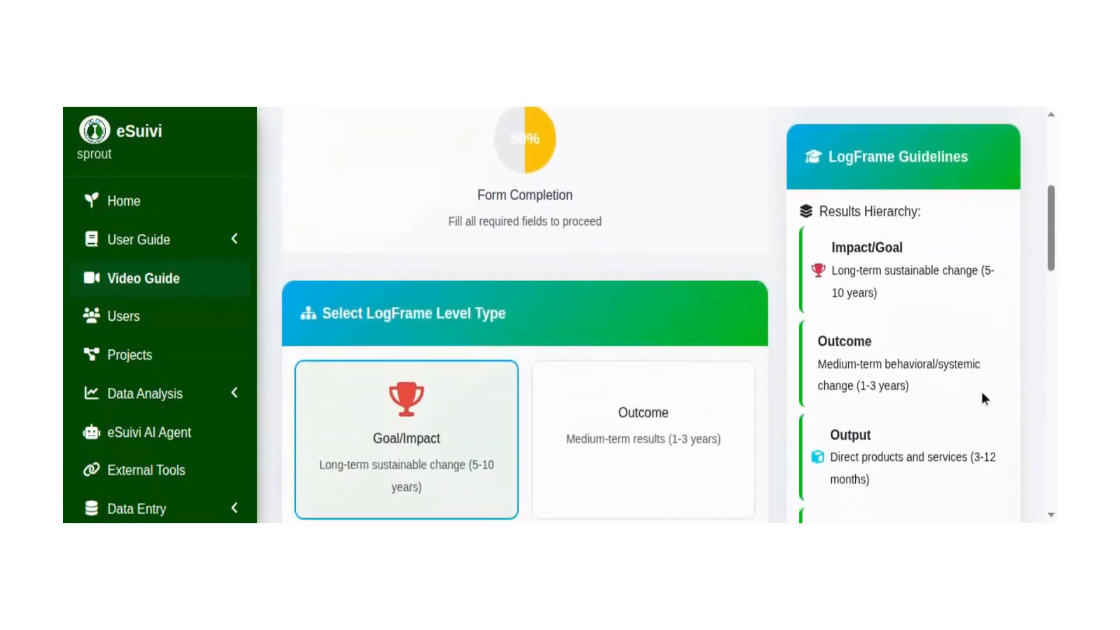
{"action": "scroll", "coordinate": [1000, 350], "scroll_direction": "down", "scroll_amount": 3}
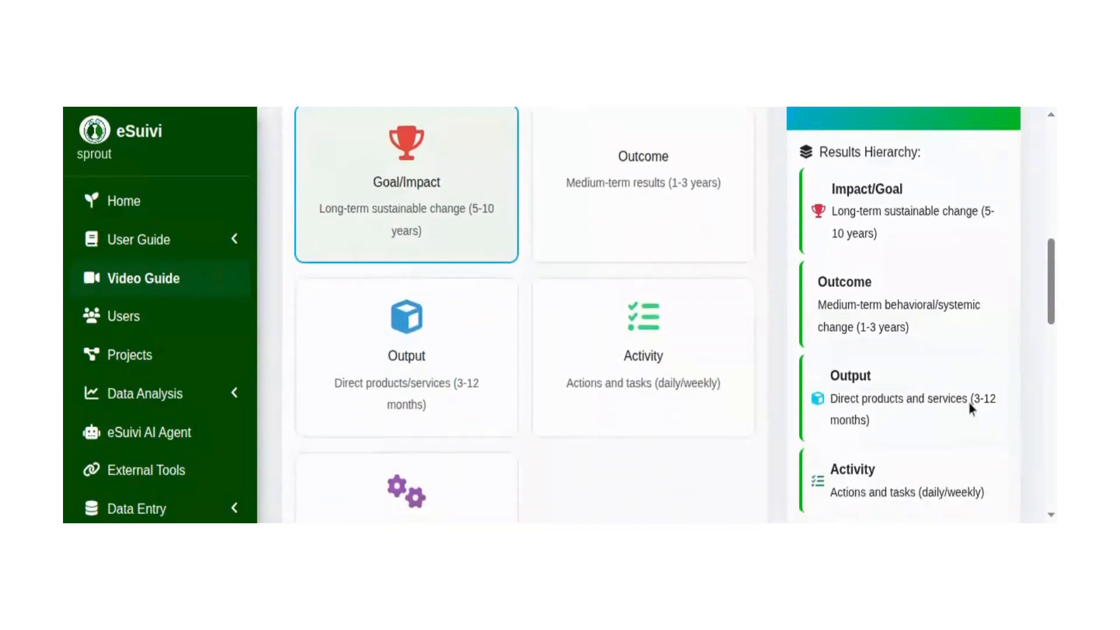
{"action": "scroll", "coordinate": [973, 424], "scroll_direction": "down", "scroll_amount": 1}
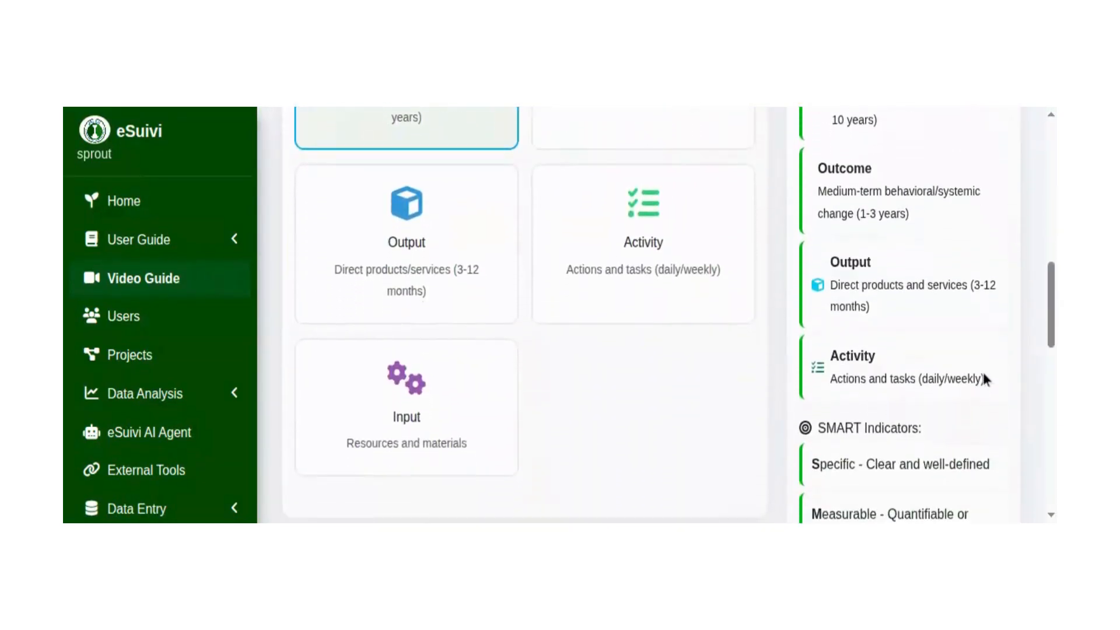
{"action": "scroll", "coordinate": [970, 466], "scroll_direction": "up", "scroll_amount": 2}
{"action": "scroll", "coordinate": [968, 477], "scroll_direction": "down", "scroll_amount": 4}
{"action": "scroll", "coordinate": [981, 362], "scroll_direction": "down", "scroll_amount": 4}
{"action": "scroll", "coordinate": [979, 374], "scroll_direction": "down", "scroll_amount": 4}
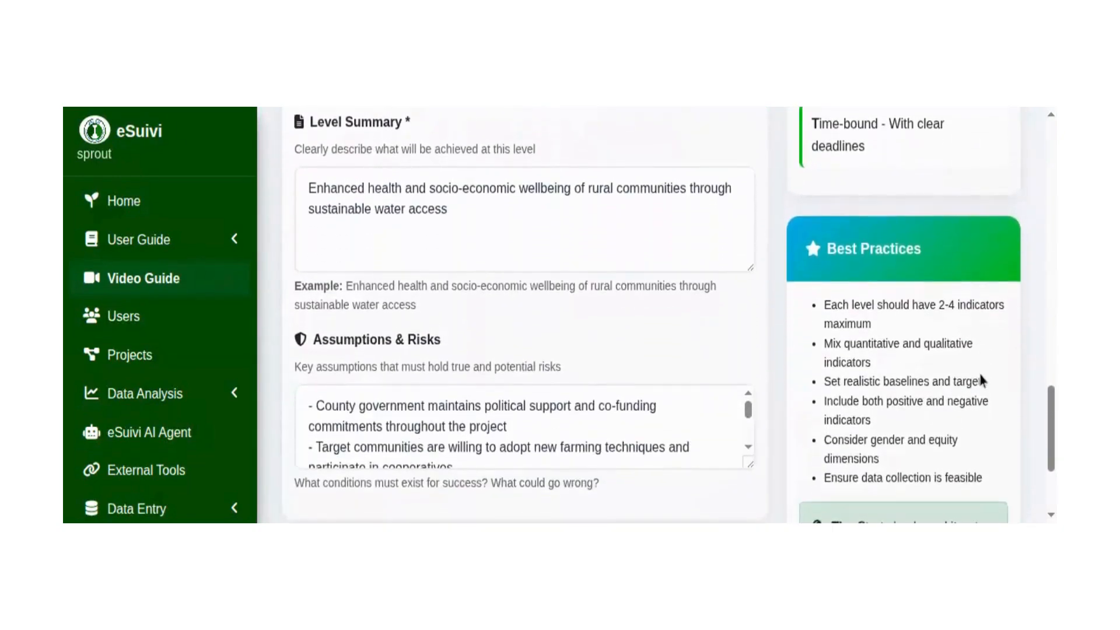
{"action": "scroll", "coordinate": [981, 378], "scroll_direction": "down", "scroll_amount": 3}
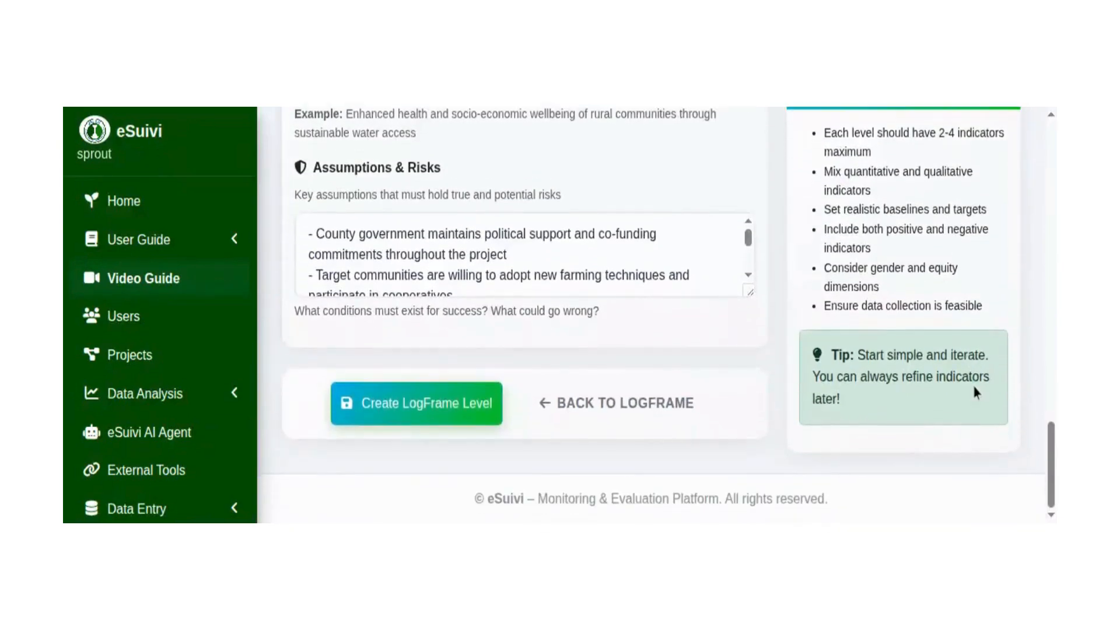
Examine the LogFrame level types again, along with the results hierarchy, SMART indicator guidelines and level details.
{"action": "scroll", "coordinate": [974, 388], "scroll_direction": "up", "scroll_amount": 6}
{"action": "scroll", "coordinate": [978, 420], "scroll_direction": "up", "scroll_amount": 6}
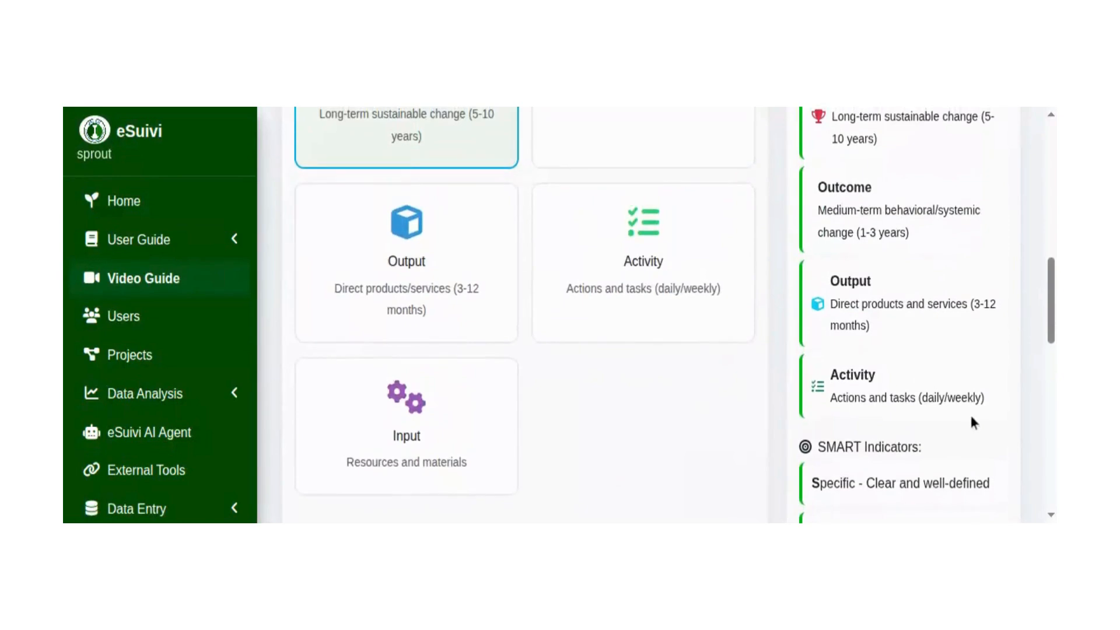
{"action": "scroll", "coordinate": [971, 416], "scroll_direction": "up", "scroll_amount": 2}
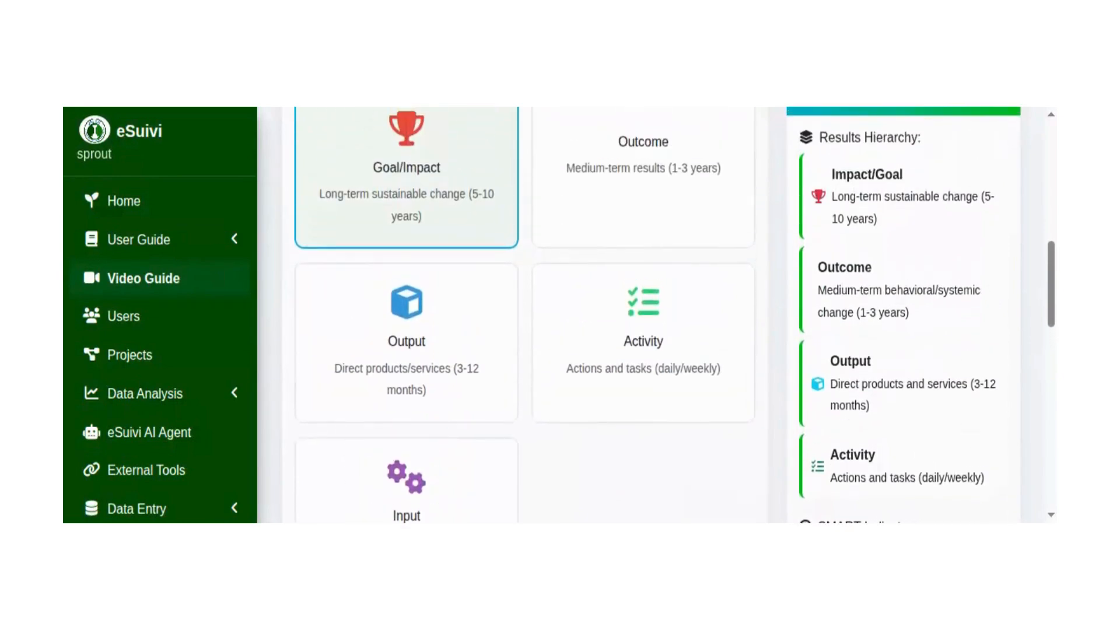
{"action": "scroll", "coordinate": [972, 342], "scroll_direction": "up", "scroll_amount": 2}
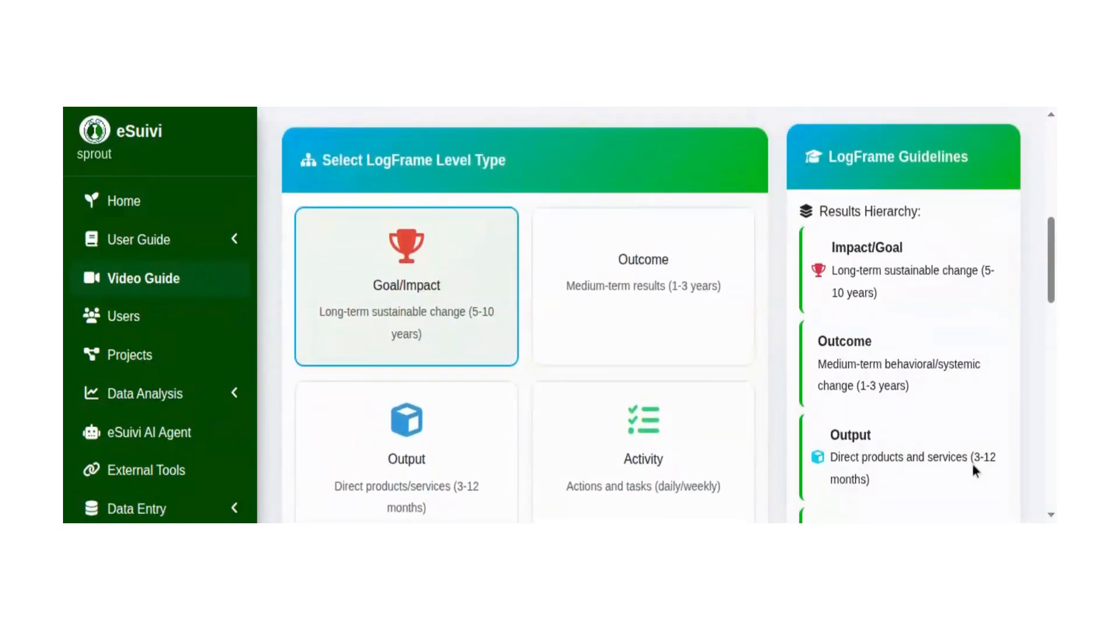
{"action": "scroll", "coordinate": [973, 465], "scroll_direction": "down", "scroll_amount": 3}
{"action": "scroll", "coordinate": [984, 347], "scroll_direction": "down", "scroll_amount": 1}
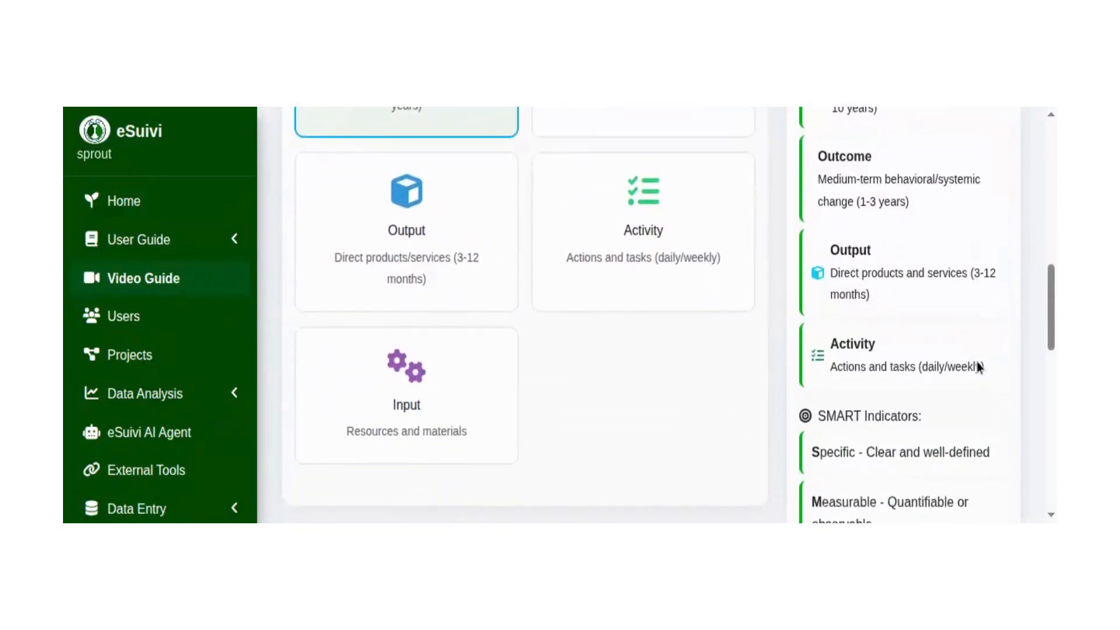
{"action": "scroll", "coordinate": [975, 379], "scroll_direction": "down", "scroll_amount": 1}
{"action": "scroll", "coordinate": [975, 397], "scroll_direction": "down", "scroll_amount": 1}
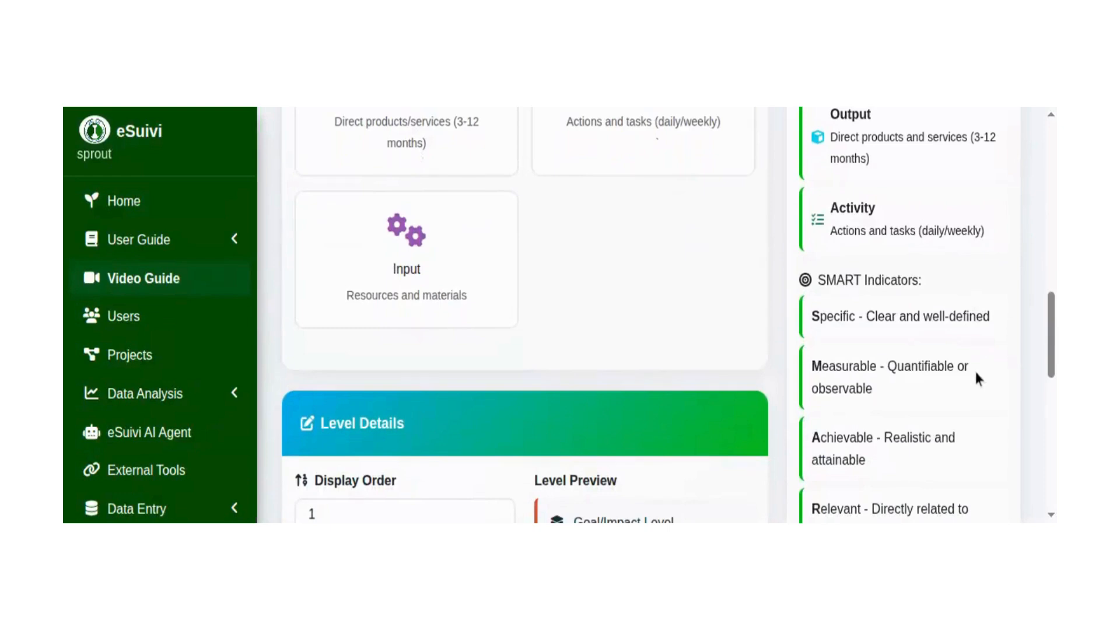
{"action": "scroll", "coordinate": [974, 369], "scroll_direction": "down", "scroll_amount": 1}
{"action": "scroll", "coordinate": [976, 374], "scroll_direction": "down", "scroll_amount": 1}
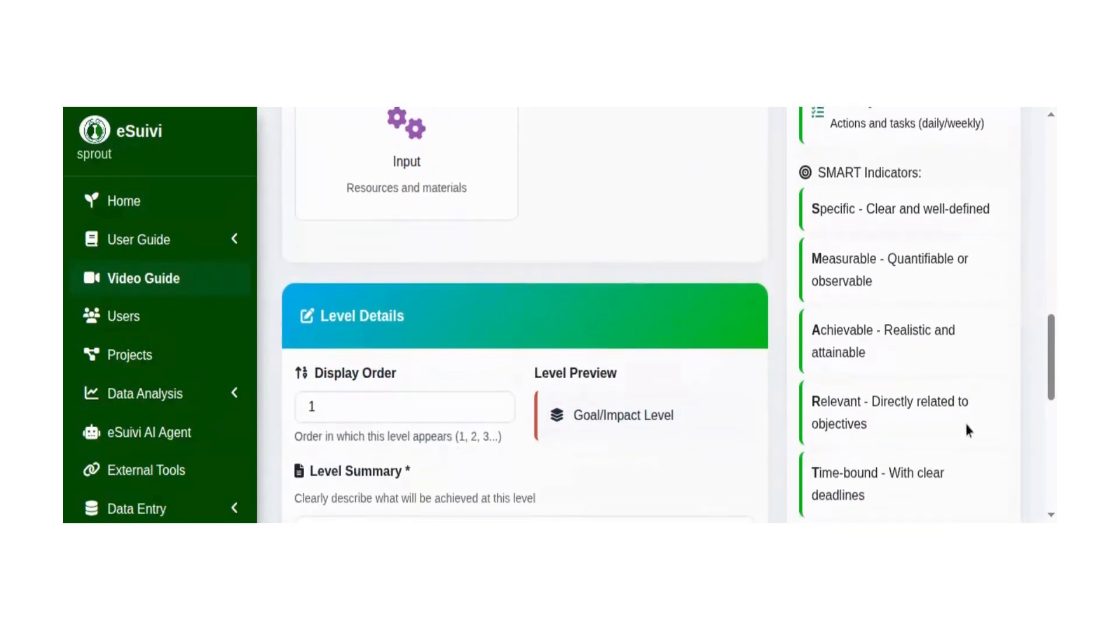
{"action": "scroll", "coordinate": [979, 373], "scroll_direction": "down", "scroll_amount": 5}
{"action": "scroll", "coordinate": [992, 338], "scroll_direction": "down", "scroll_amount": 4}
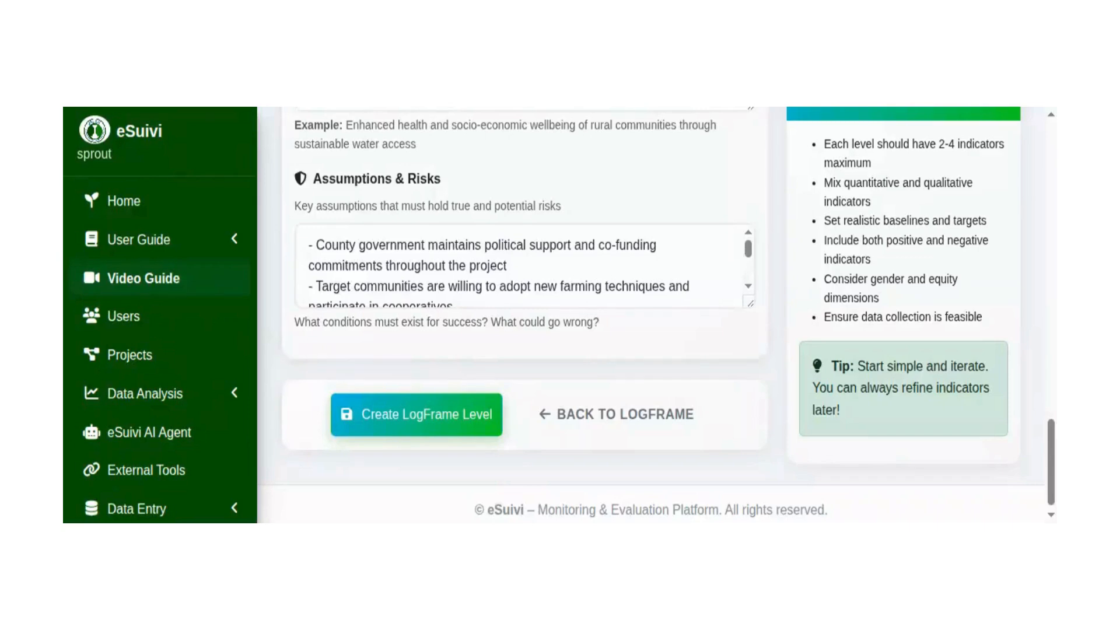
Check the Goal/Impact level's summary and its assumptions and risks, and create the LogFrame level.
{"action": "scroll", "coordinate": [336, 320], "scroll_direction": "up", "scroll_amount": 15}
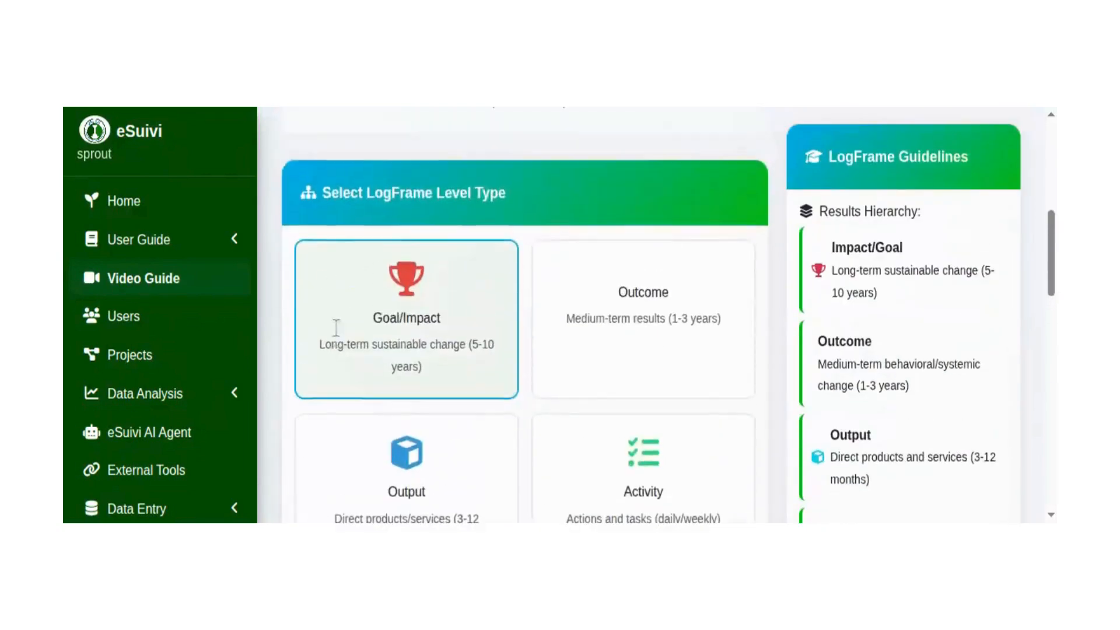
{"action": "scroll", "coordinate": [318, 452], "scroll_direction": "down", "scroll_amount": 15}
{"action": "scroll", "coordinate": [332, 256], "scroll_direction": "down", "scroll_amount": 4}
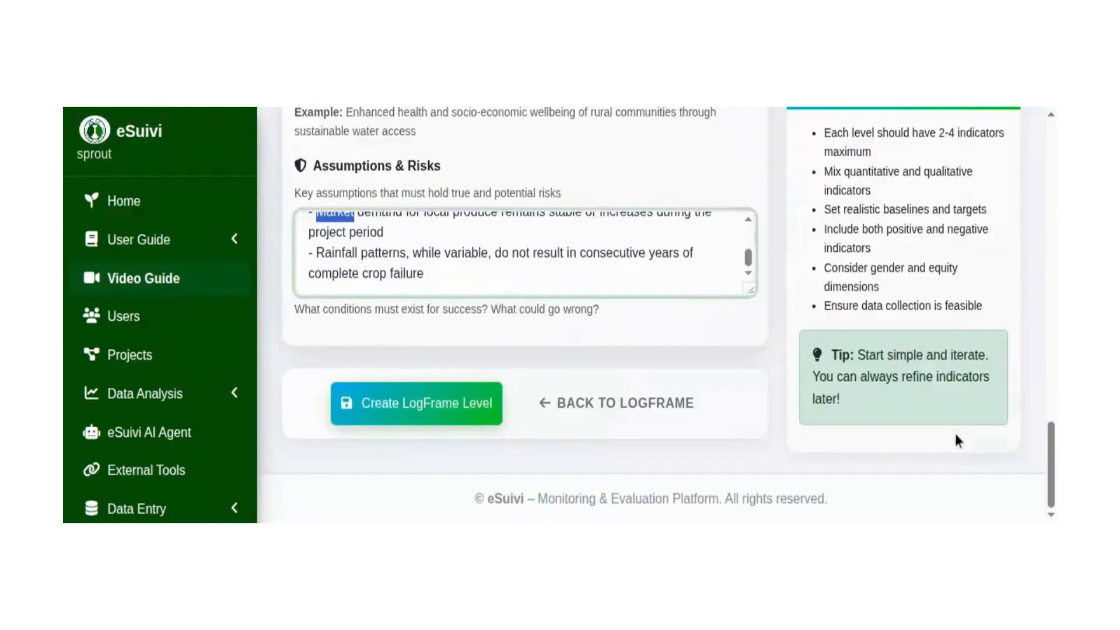
{"action": "scroll", "coordinate": [946, 424], "scroll_direction": "up", "scroll_amount": 1}
{"action": "scroll", "coordinate": [943, 421], "scroll_direction": "down", "scroll_amount": 1}
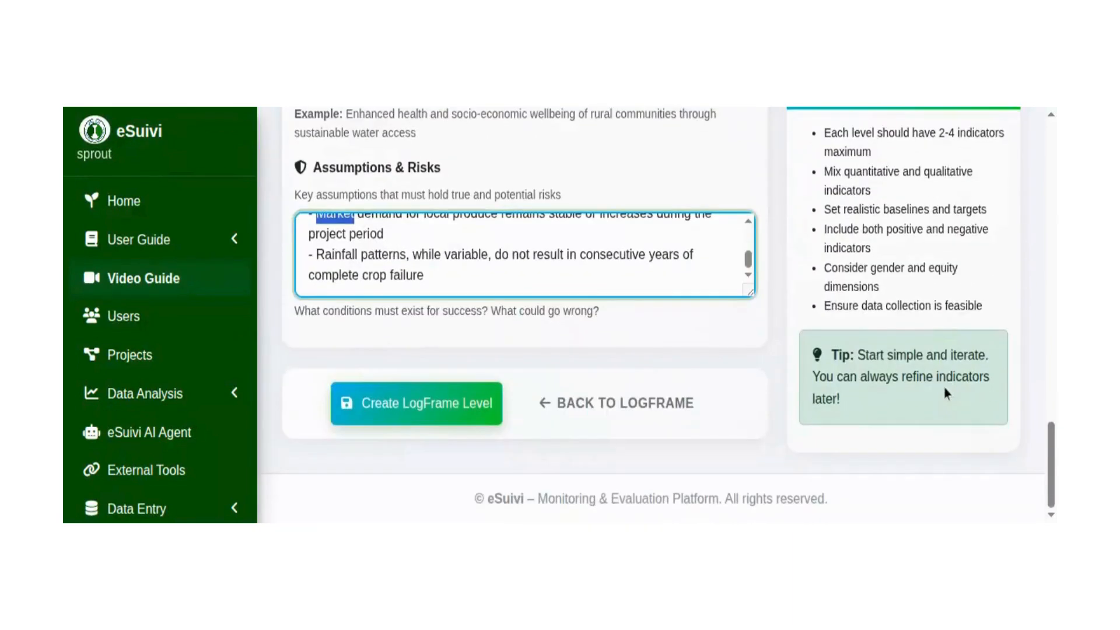
{"action": "left_click", "coordinate": [457, 258]}
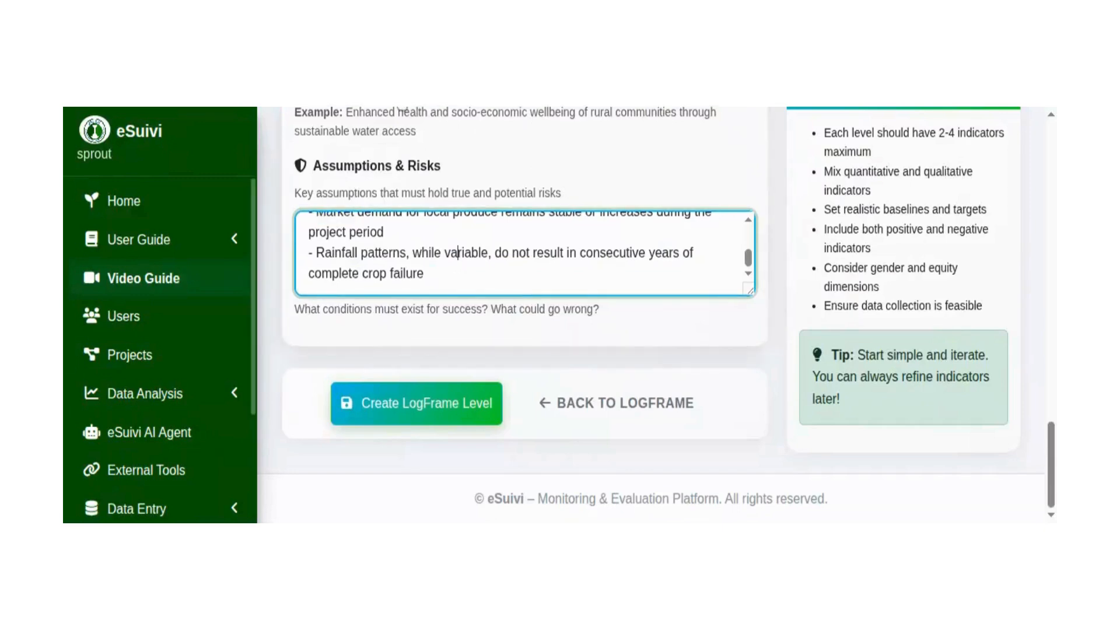
{"action": "left_click", "coordinate": [416, 403]}
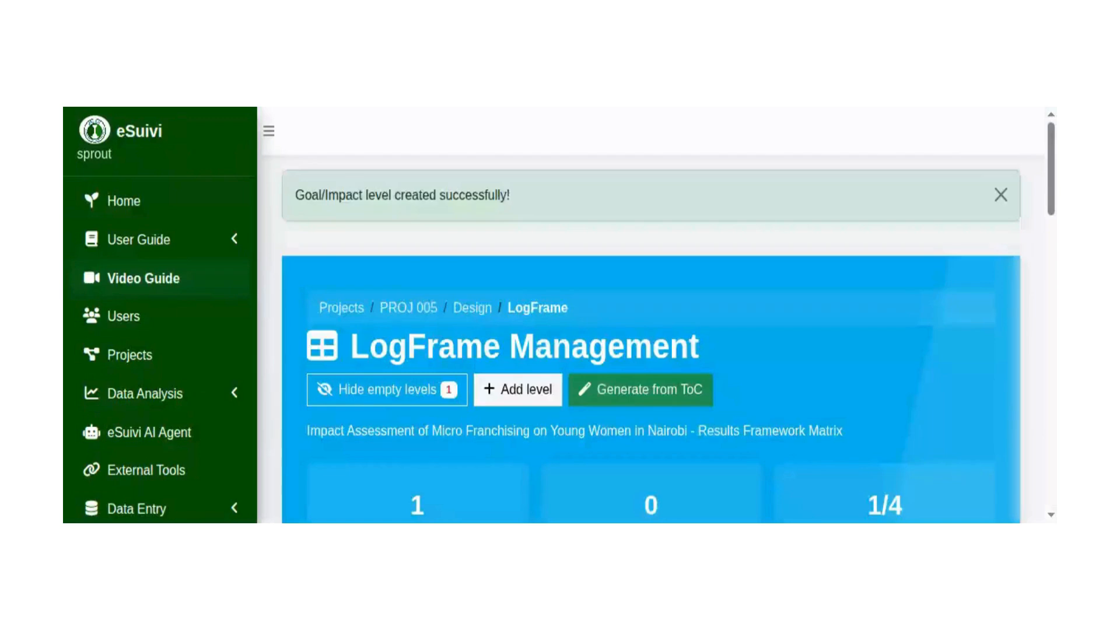
Dismiss the notification and review the new Goal/Impact level's summary, assumptions, indicators section and framework progress.
{"action": "left_click", "coordinate": [1001, 194]}
{"action": "scroll", "coordinate": [968, 373], "scroll_direction": "down", "scroll_amount": 3}
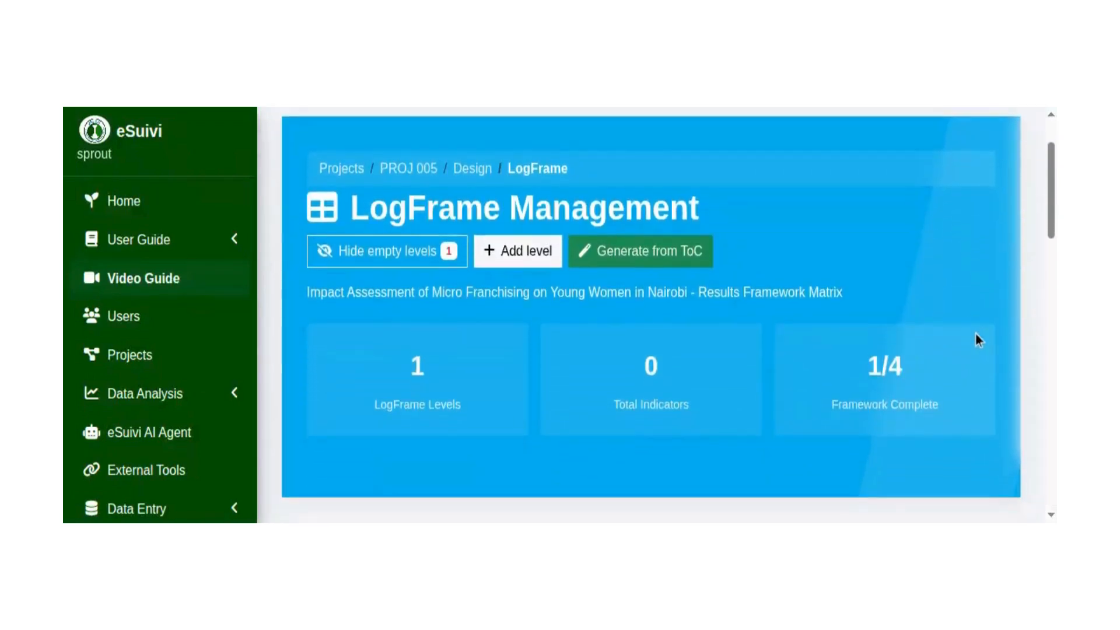
{"action": "scroll", "coordinate": [977, 357], "scroll_direction": "down", "scroll_amount": 3}
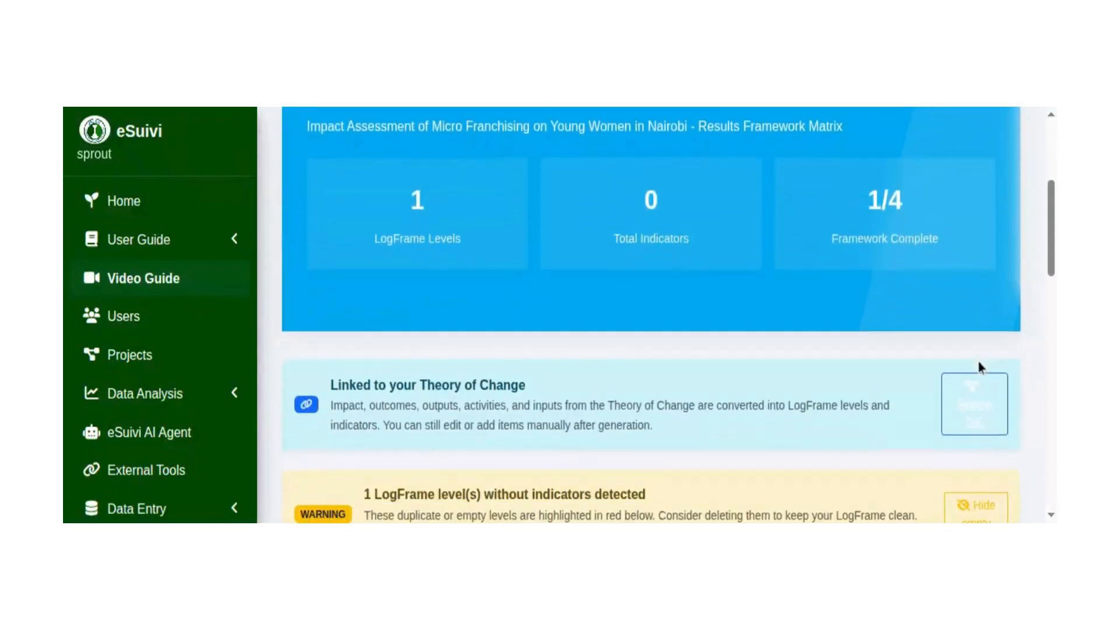
{"action": "scroll", "coordinate": [987, 363], "scroll_direction": "down", "scroll_amount": 1}
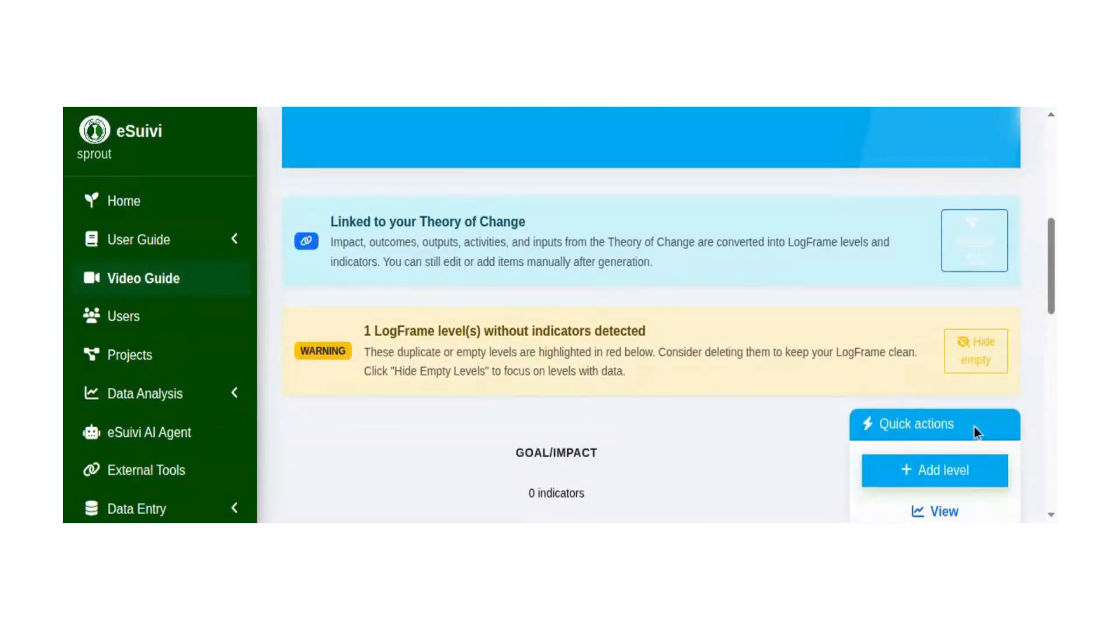
{"action": "scroll", "coordinate": [992, 352], "scroll_direction": "down", "scroll_amount": 3}
{"action": "scroll", "coordinate": [992, 362], "scroll_direction": "down", "scroll_amount": 1}
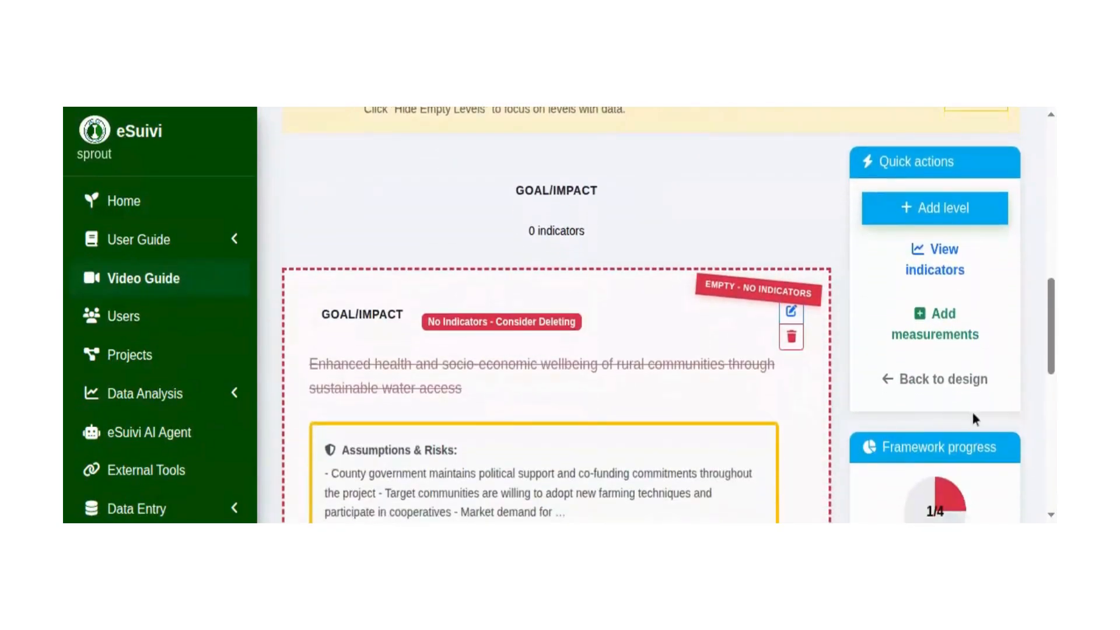
{"action": "scroll", "coordinate": [986, 365], "scroll_direction": "down", "scroll_amount": 2}
{"action": "scroll", "coordinate": [986, 365], "scroll_direction": "down", "scroll_amount": 1}
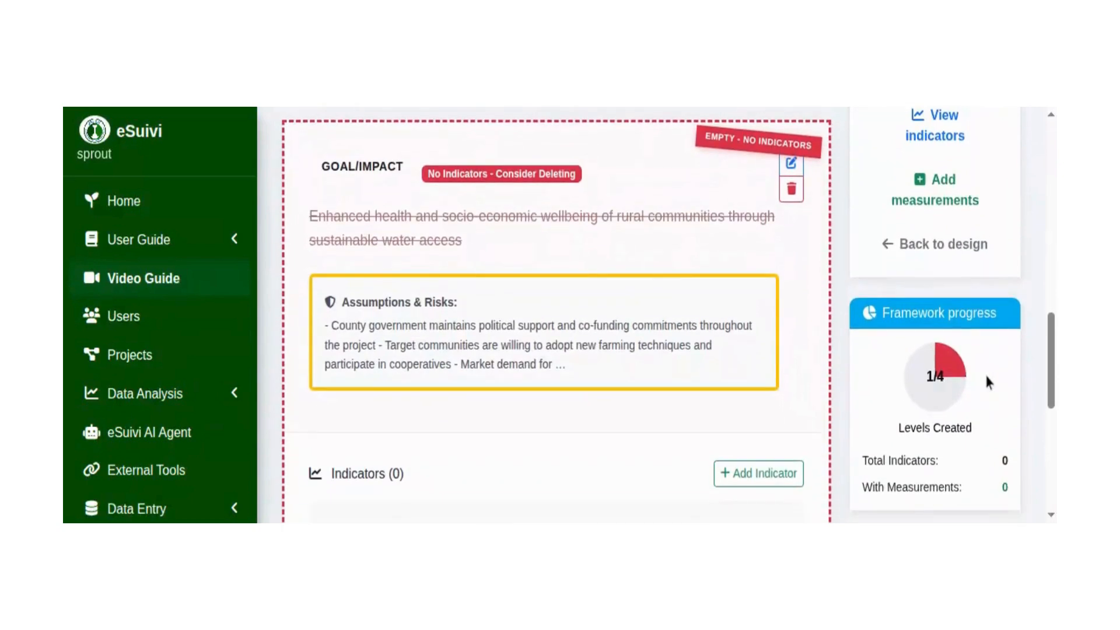
{"action": "scroll", "coordinate": [985, 373], "scroll_direction": "down", "scroll_amount": 2}
{"action": "scroll", "coordinate": [986, 400], "scroll_direction": "down", "scroll_amount": 2}
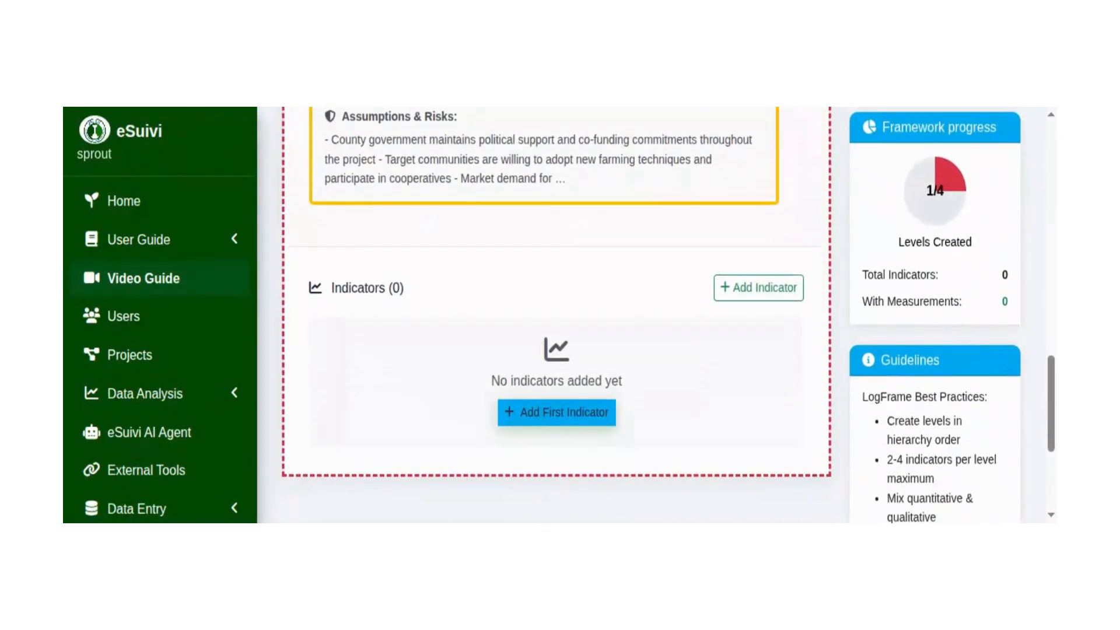
Open the Goal/Impact level for editing from its indicators section and start a new indicator.
{"action": "scroll", "coordinate": [980, 392], "scroll_direction": "down", "scroll_amount": 1}
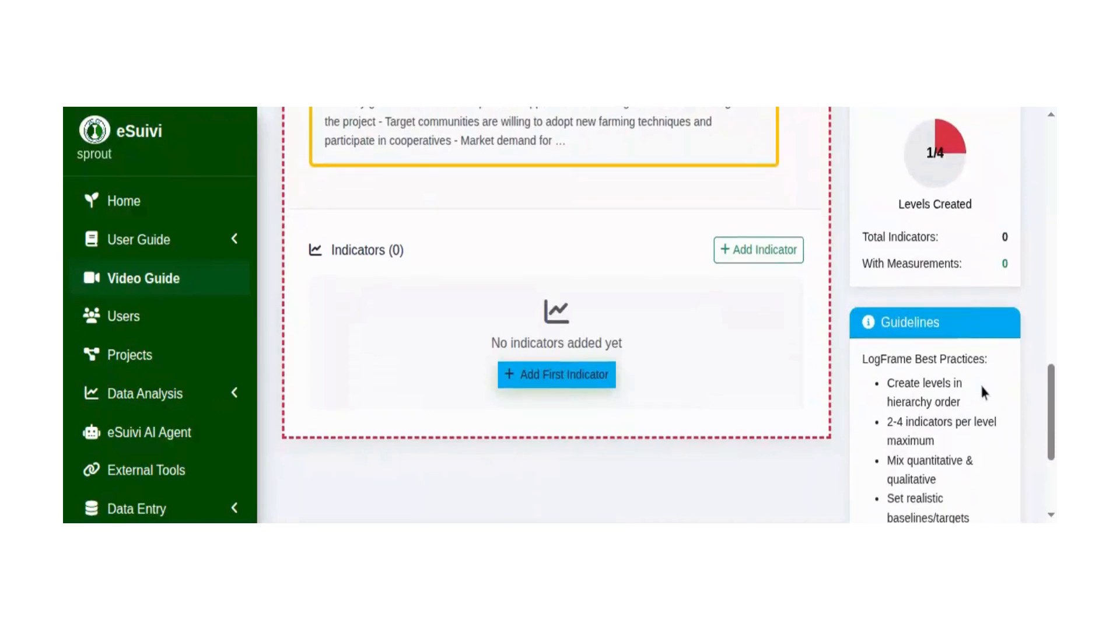
{"action": "left_click", "coordinate": [740, 244]}
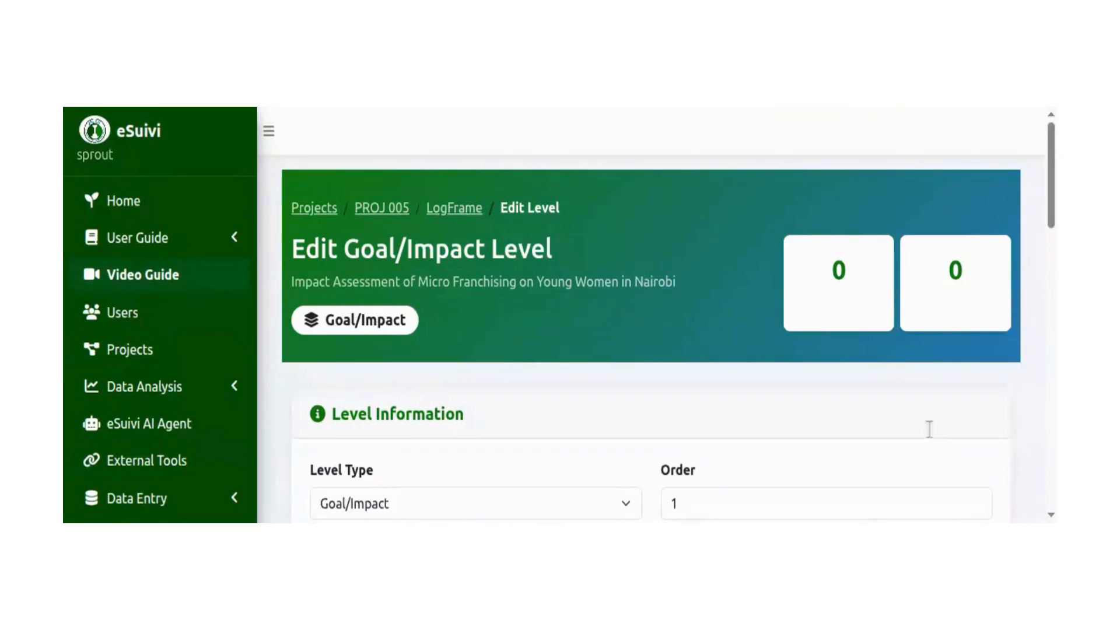
{"action": "scroll", "coordinate": [958, 325], "scroll_direction": "down", "scroll_amount": 5}
{"action": "scroll", "coordinate": [968, 325], "scroll_direction": "down", "scroll_amount": 4}
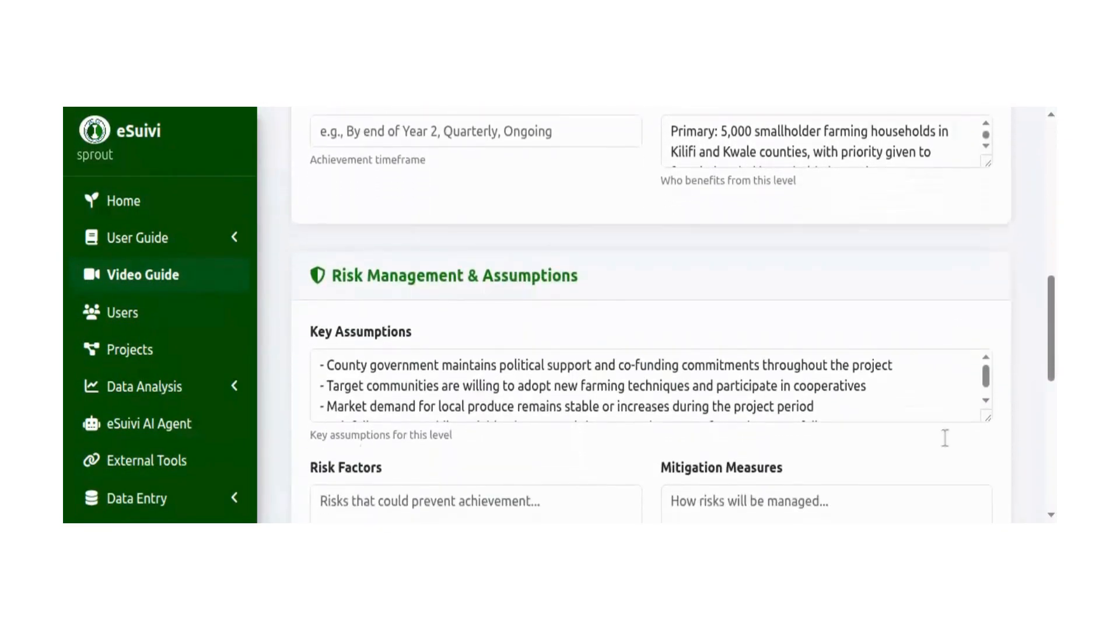
{"action": "scroll", "coordinate": [945, 445], "scroll_direction": "down", "scroll_amount": 5}
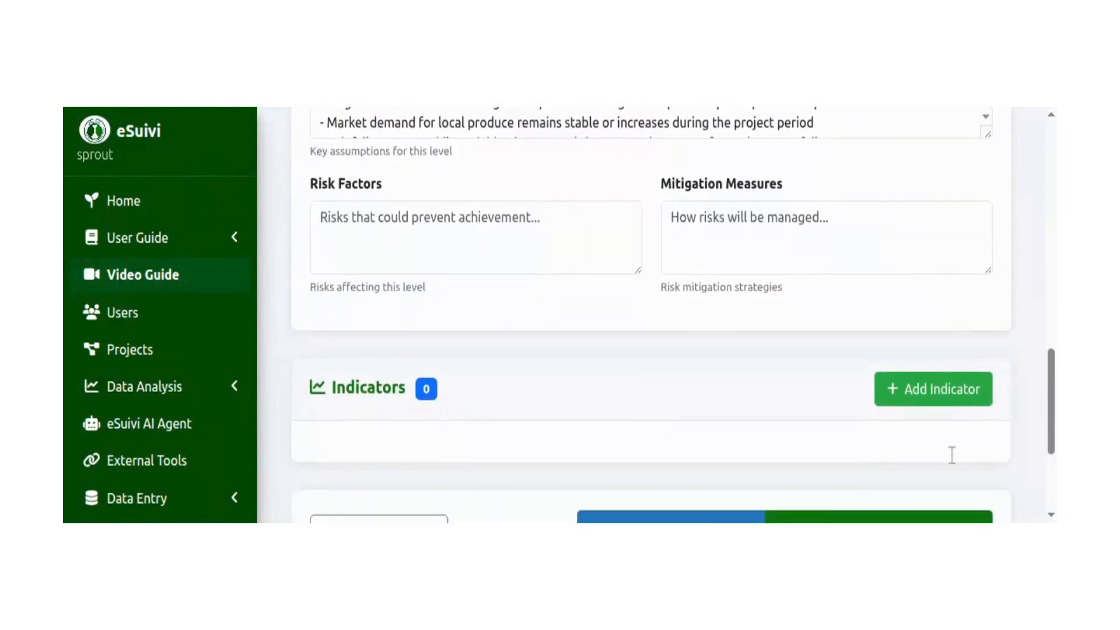
{"action": "scroll", "coordinate": [963, 408], "scroll_direction": "down", "scroll_amount": 2}
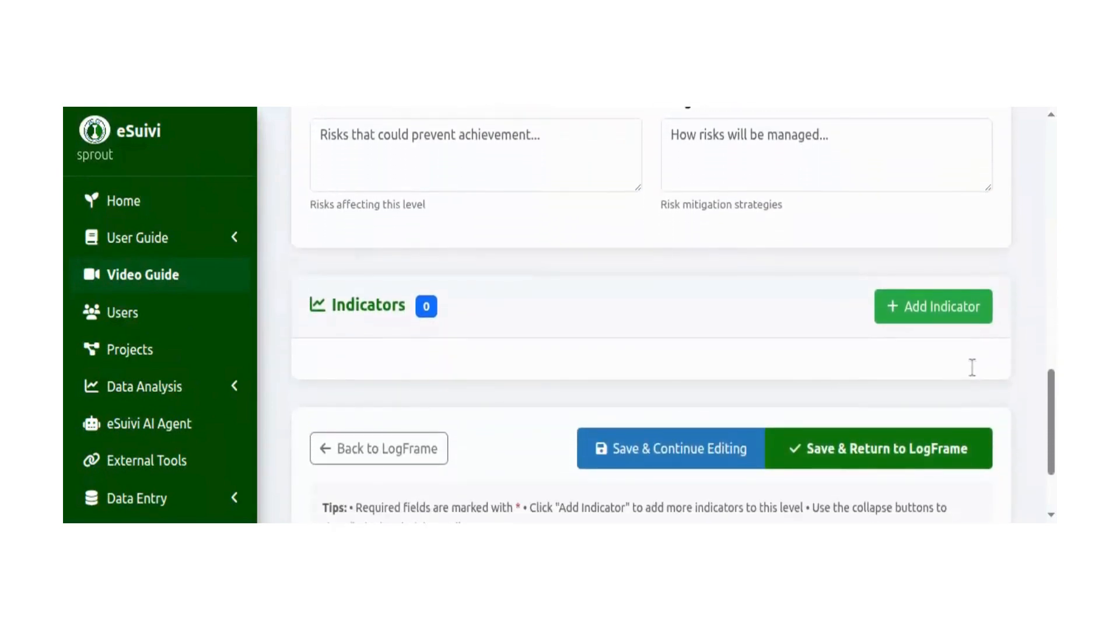
{"action": "left_click", "coordinate": [942, 306]}
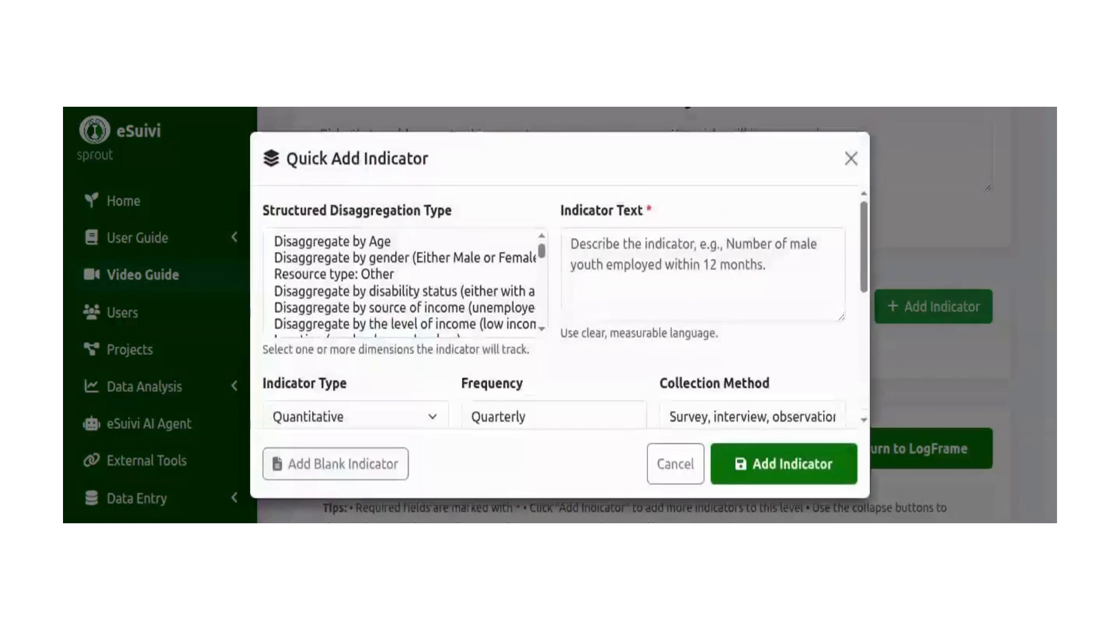
Enter "Number of youths employed within 12 months" as the new indicator's text.
{"action": "left_click", "coordinate": [670, 283]}
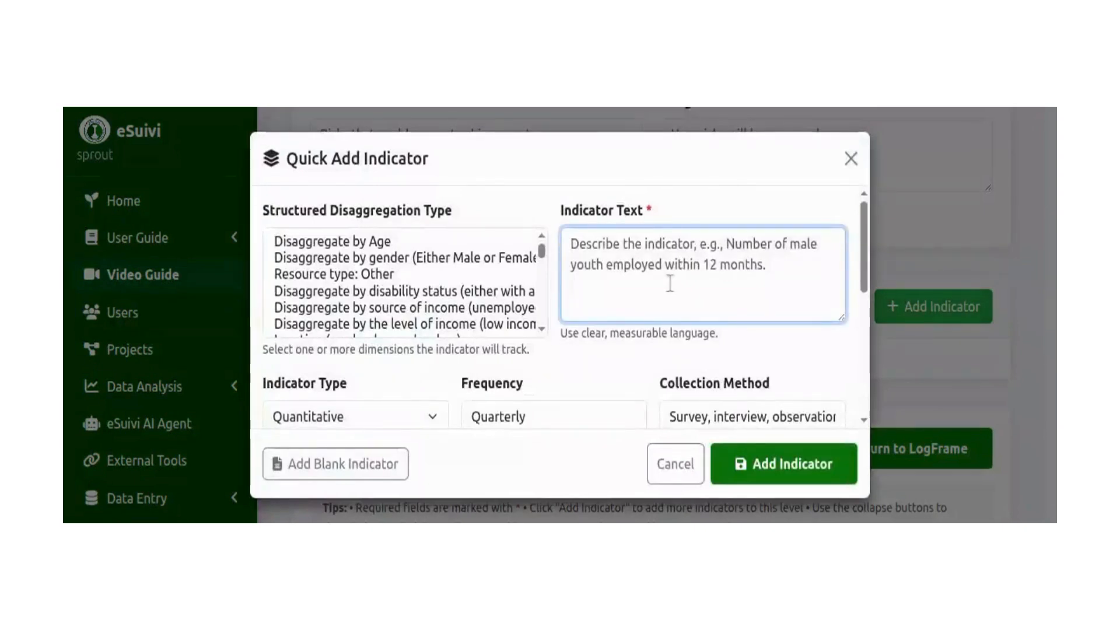
{"action": "type", "text": "Number of "}
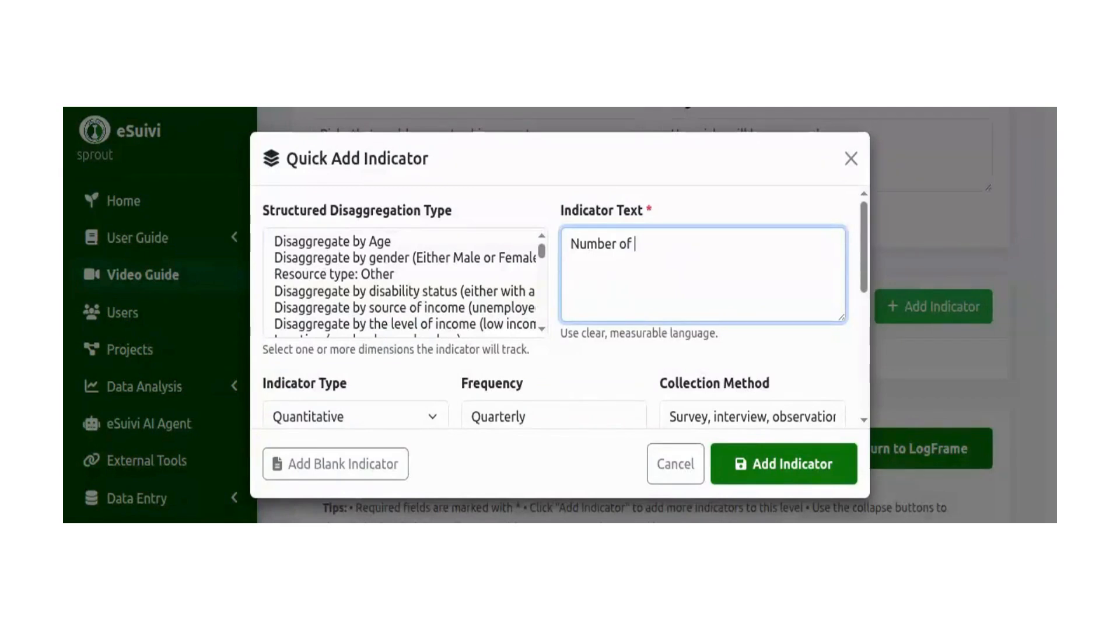
{"action": "type", "text": "youths employed w"}
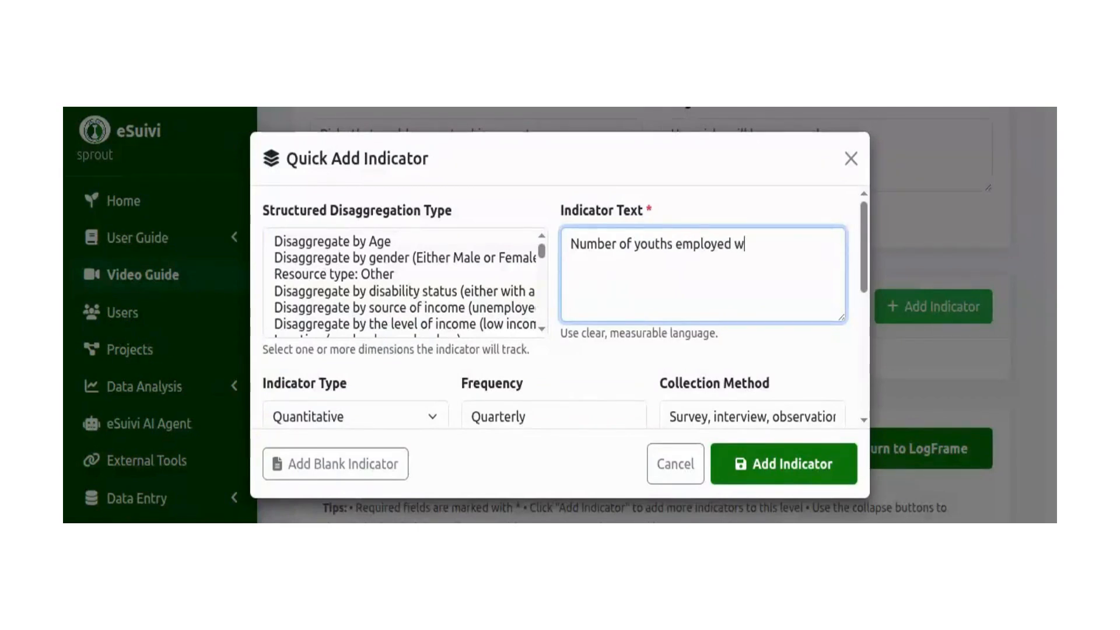
{"action": "type", "text": "ithin 12 months"}
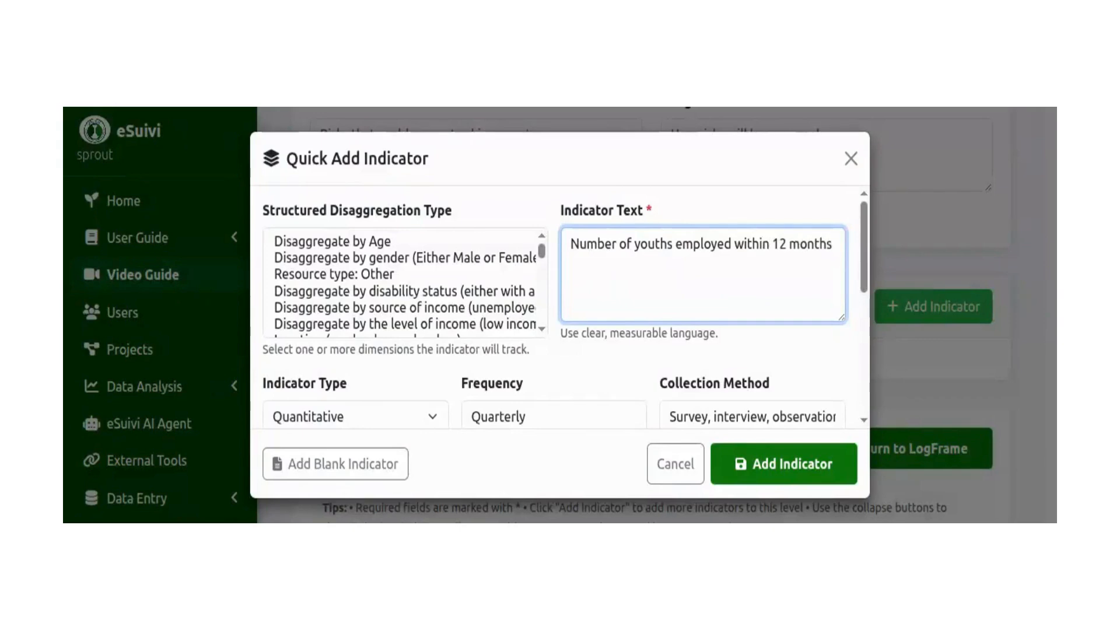
Set the baseline to 0 and paste the copied statement beginning "Enhanced health and socio-economic wellbeing" as the means of verification.
{"action": "scroll", "coordinate": [744, 250], "scroll_direction": "down", "scroll_amount": 5}
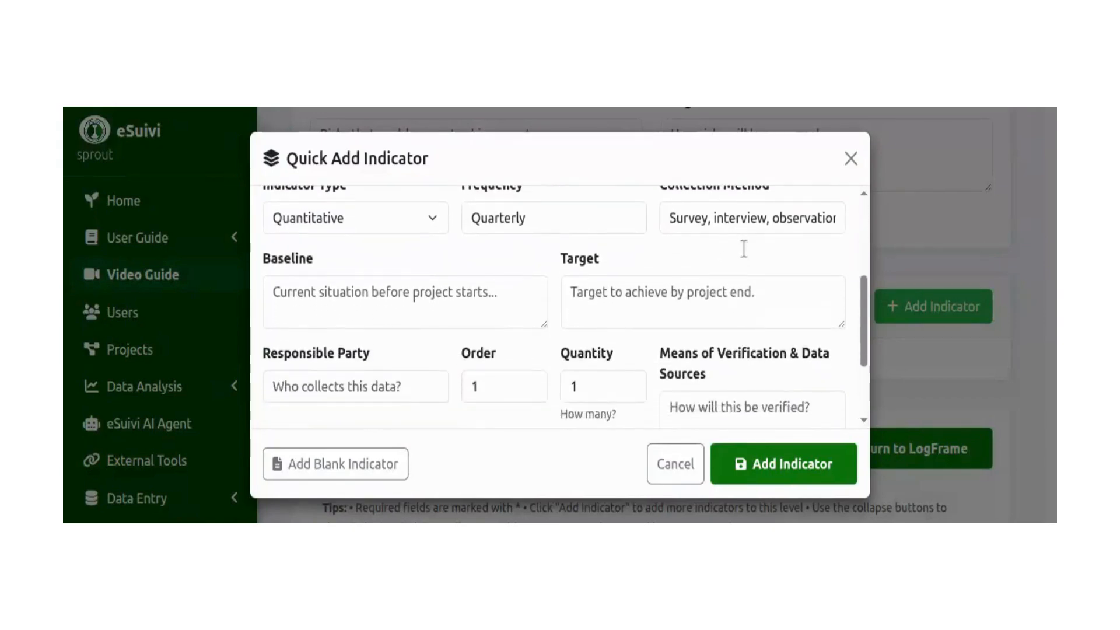
{"action": "left_click", "coordinate": [492, 303]}
{"action": "type", "text": "0"}
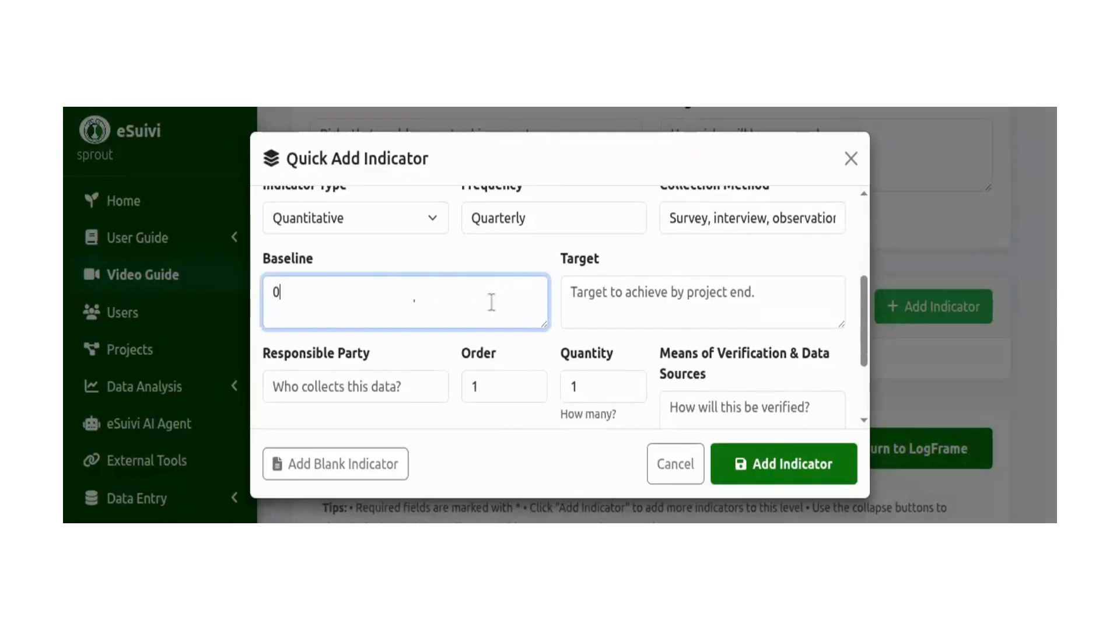
{"action": "scroll", "coordinate": [492, 302], "scroll_direction": "down", "scroll_amount": 2}
{"action": "left_click", "coordinate": [744, 348]}
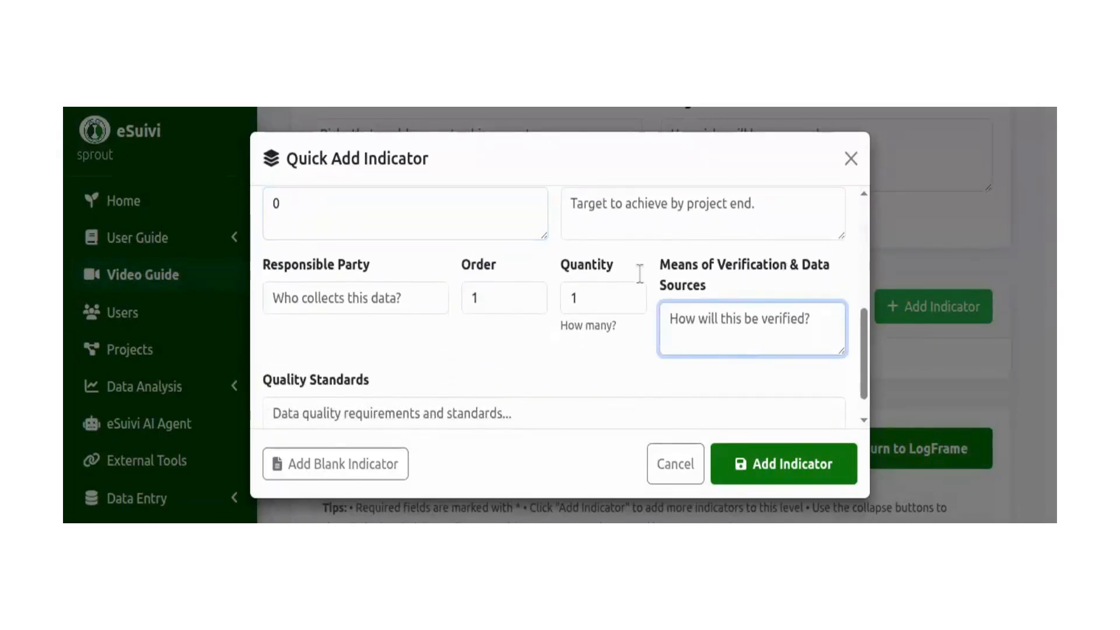
{"action": "left_click", "coordinate": [529, 106]}
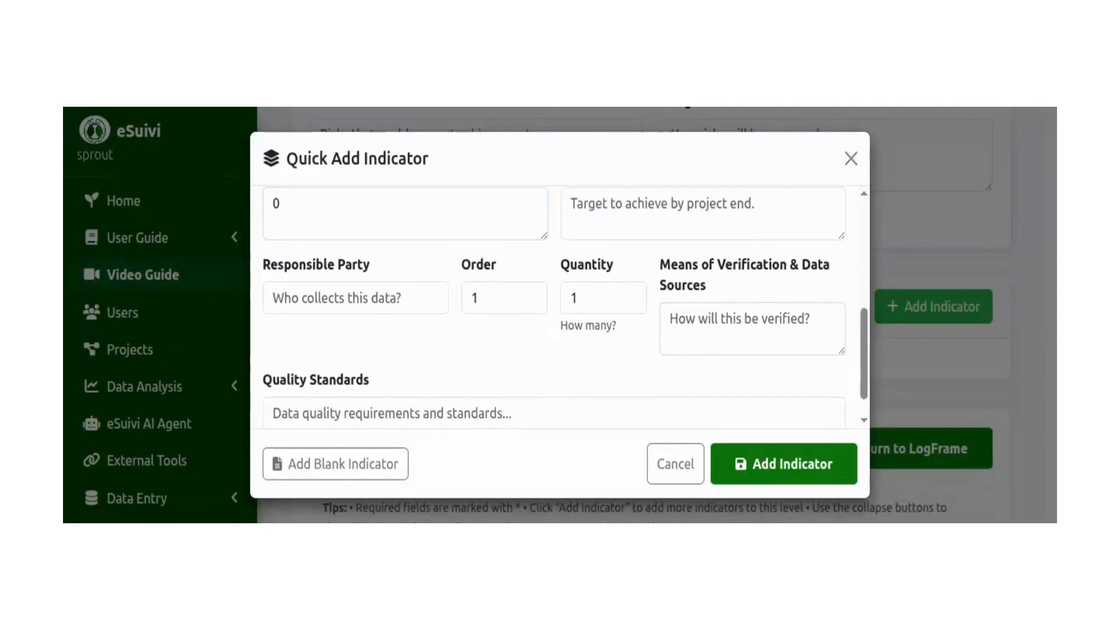
{"action": "left_click", "coordinate": [700, 329]}
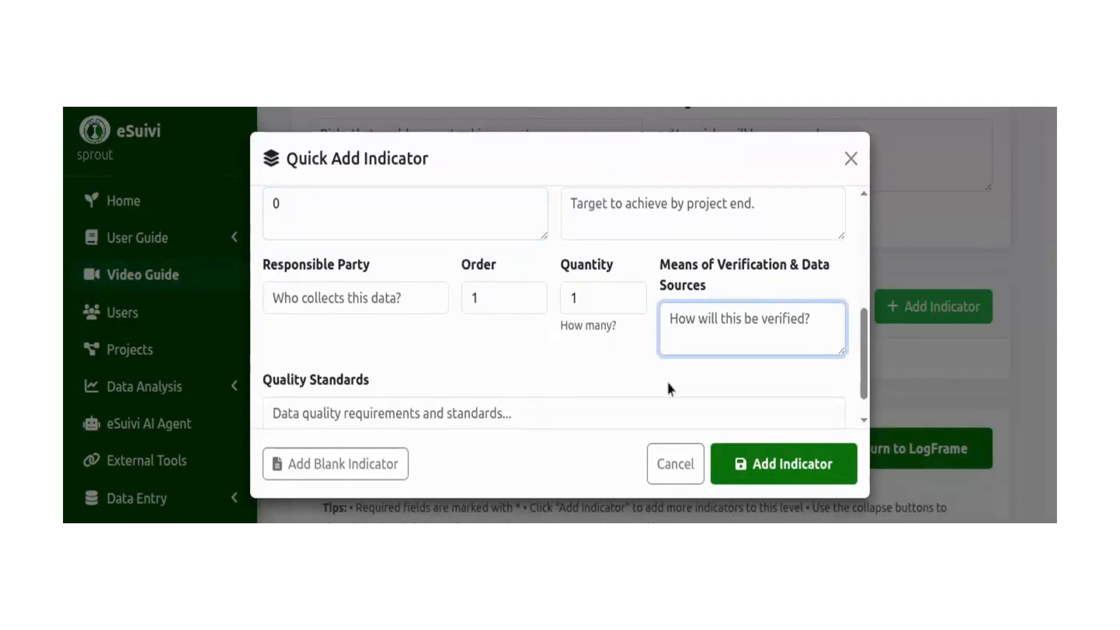
{"action": "key", "text": "ctrl+v"}
Enter "M & E officer" as the indicator's responsible party.
{"action": "left_click", "coordinate": [375, 298]}
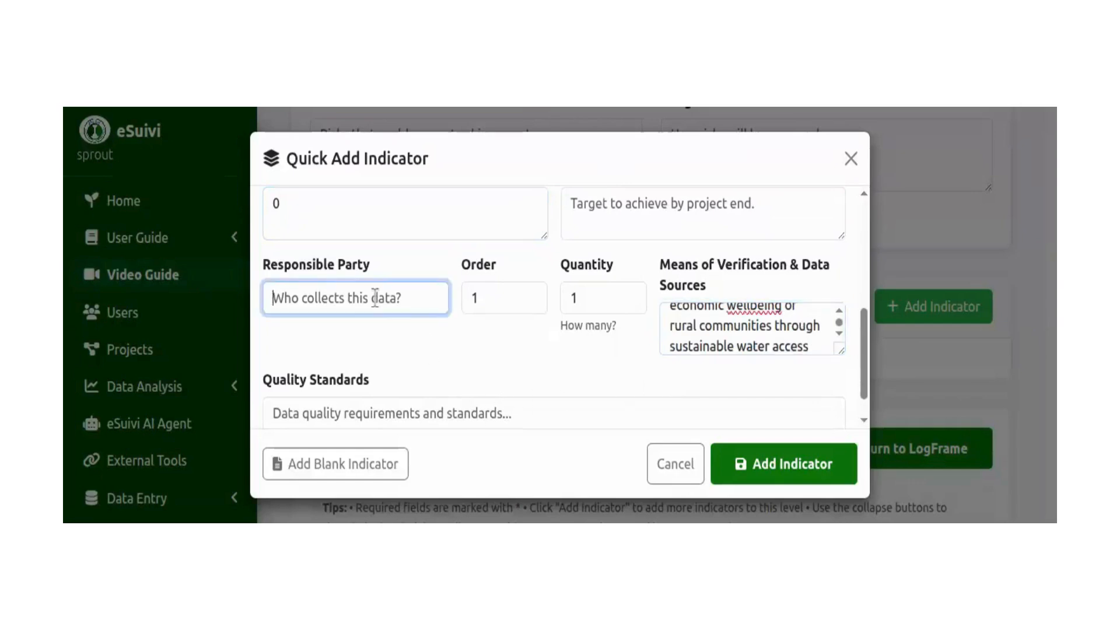
{"action": "type", "text": "M &"}
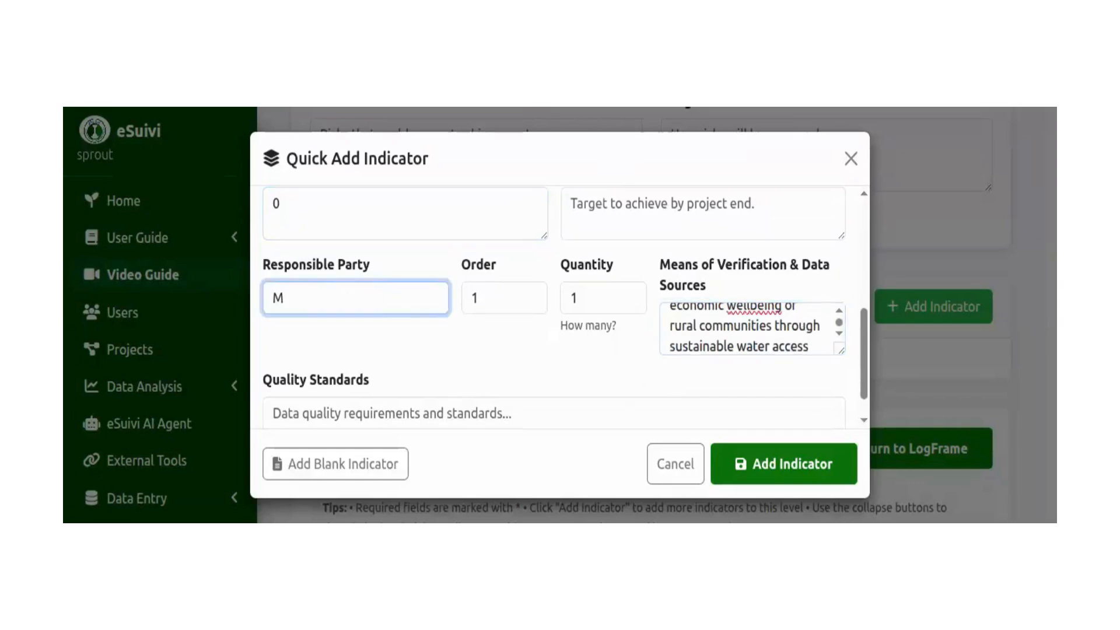
{"action": "type", "text": " E officer"}
Set the indicator's target to 100 and add the indicator to the Goal/Impact level.
{"action": "scroll", "coordinate": [734, 274], "scroll_direction": "down", "scroll_amount": 1}
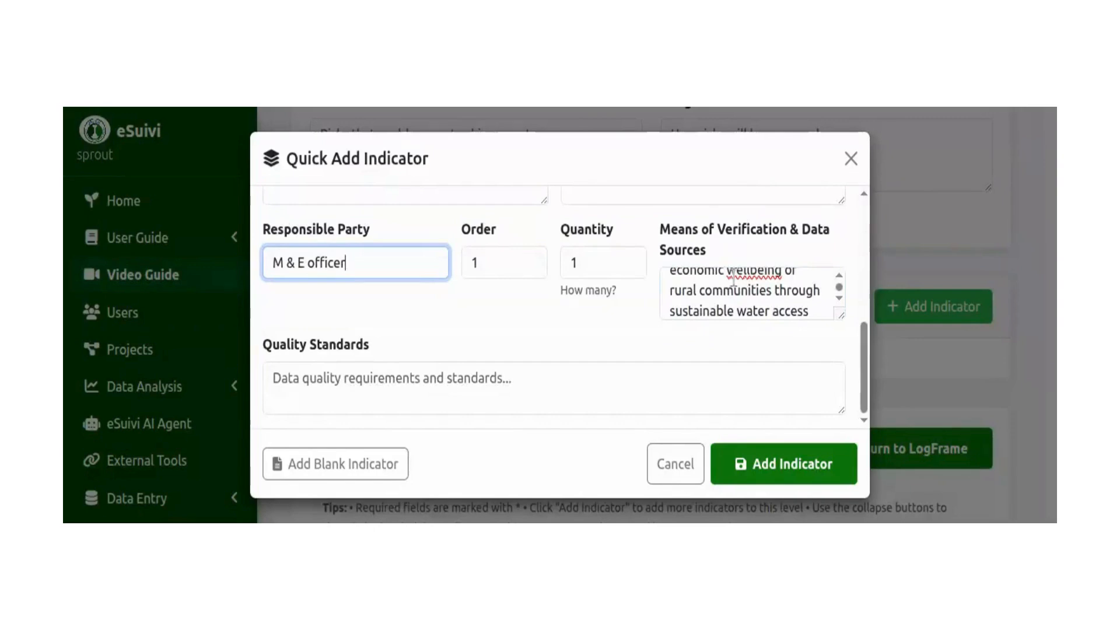
{"action": "scroll", "coordinate": [759, 315], "scroll_direction": "up", "scroll_amount": 2}
{"action": "scroll", "coordinate": [623, 376], "scroll_direction": "up", "scroll_amount": 4}
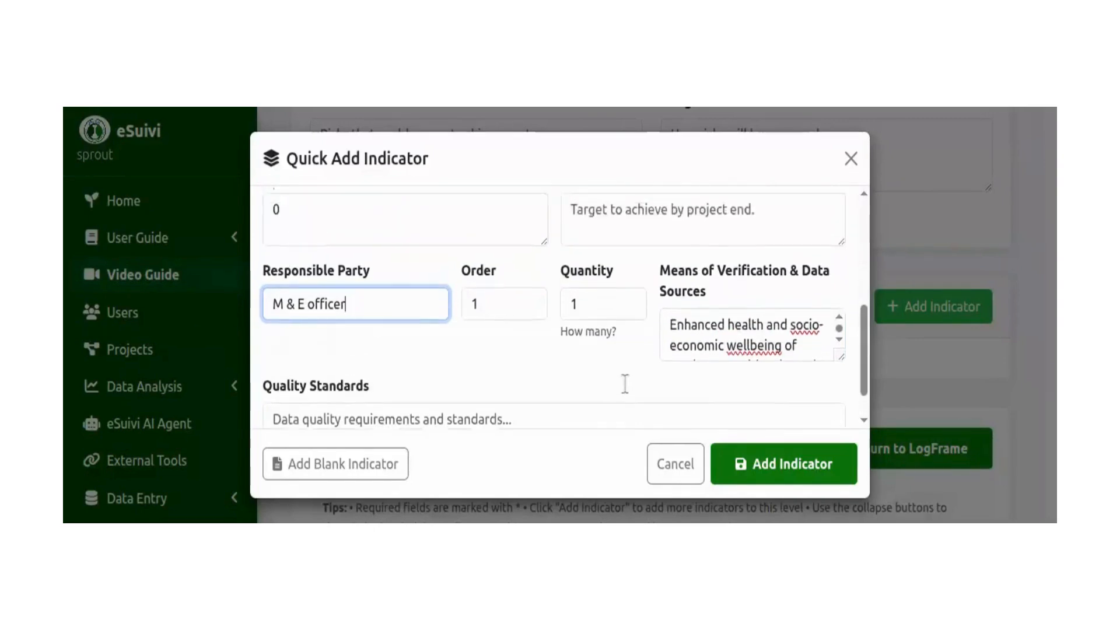
{"action": "left_click", "coordinate": [723, 322]}
{"action": "type", "text": "100"}
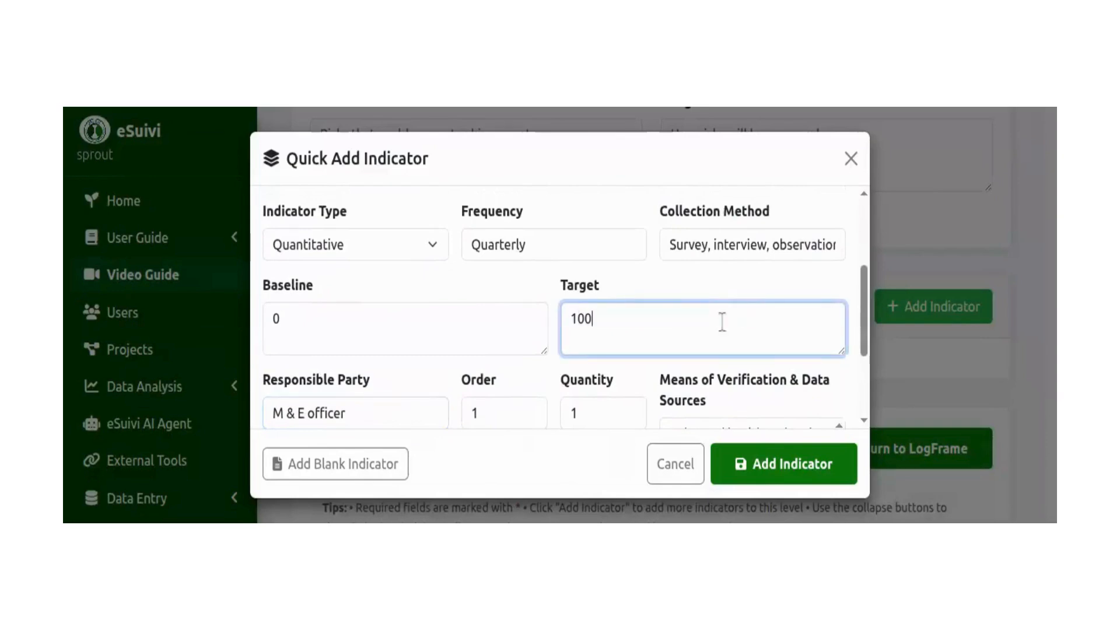
{"action": "scroll", "coordinate": [772, 325], "scroll_direction": "down", "scroll_amount": 3}
{"action": "left_click", "coordinate": [776, 463]}
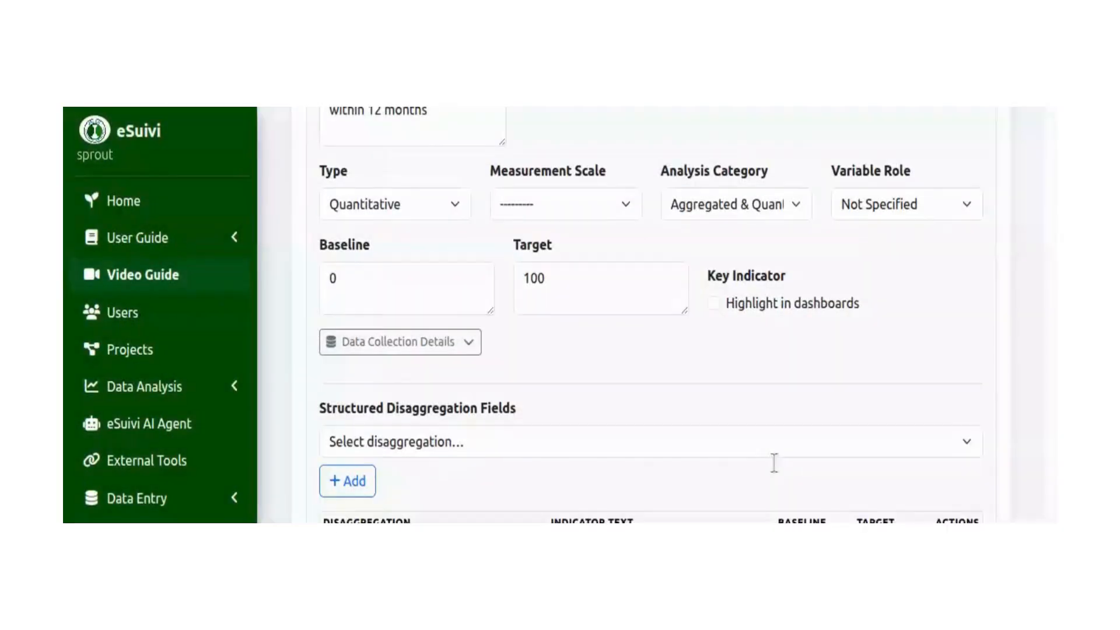
Review the added indicator's text, type, analysis settings, baseline, target and structured disaggregation fields.
{"action": "scroll", "coordinate": [955, 330], "scroll_direction": "down", "scroll_amount": 2}
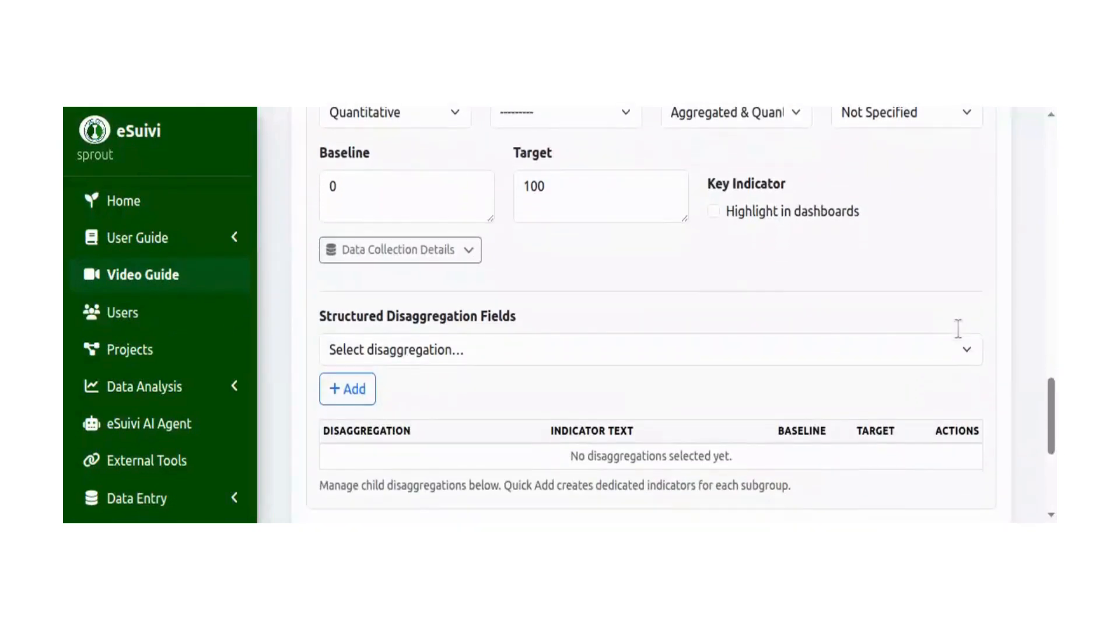
{"action": "scroll", "coordinate": [953, 419], "scroll_direction": "up", "scroll_amount": 2}
{"action": "scroll", "coordinate": [955, 447], "scroll_direction": "up", "scroll_amount": 2}
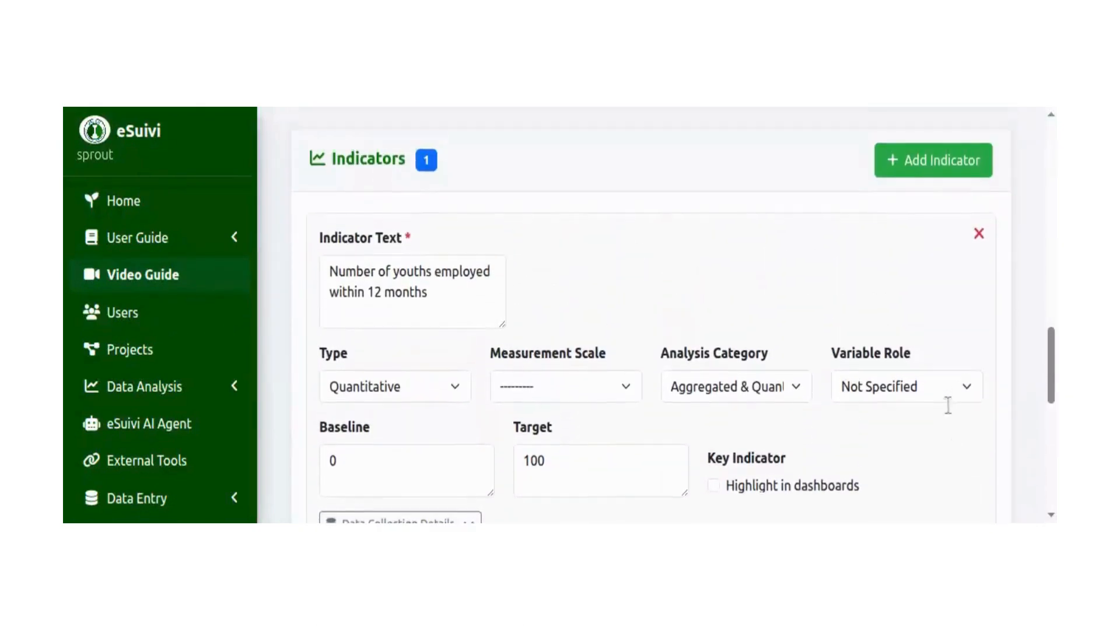
{"action": "scroll", "coordinate": [951, 420], "scroll_direction": "down", "scroll_amount": 5}
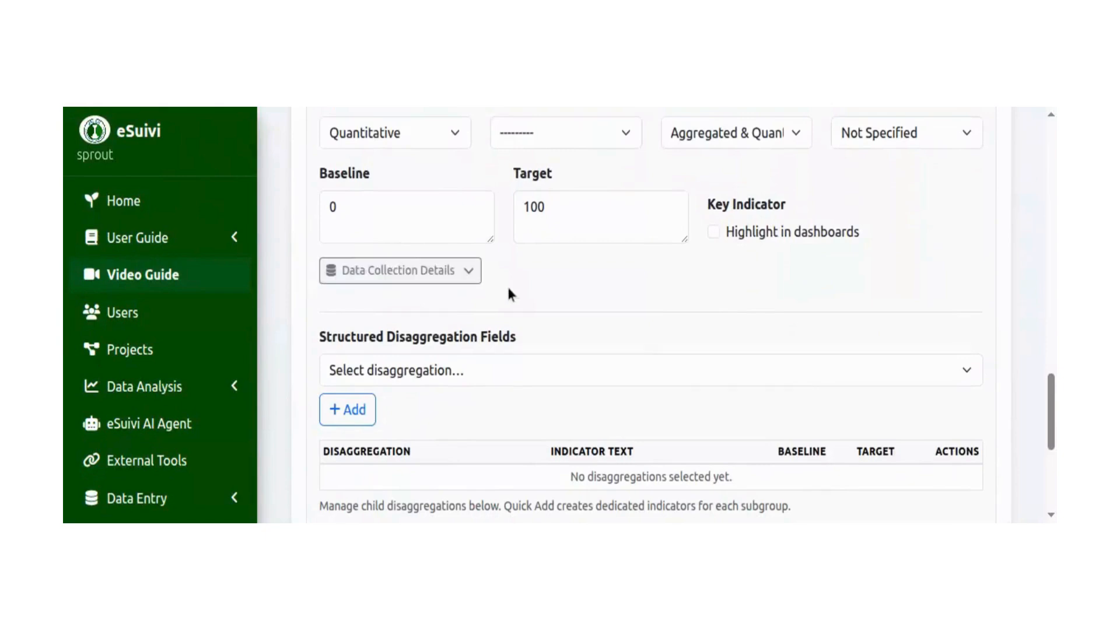
{"action": "scroll", "coordinate": [362, 359], "scroll_direction": "up", "scroll_amount": 4}
{"action": "scroll", "coordinate": [350, 371], "scroll_direction": "down", "scroll_amount": 3}
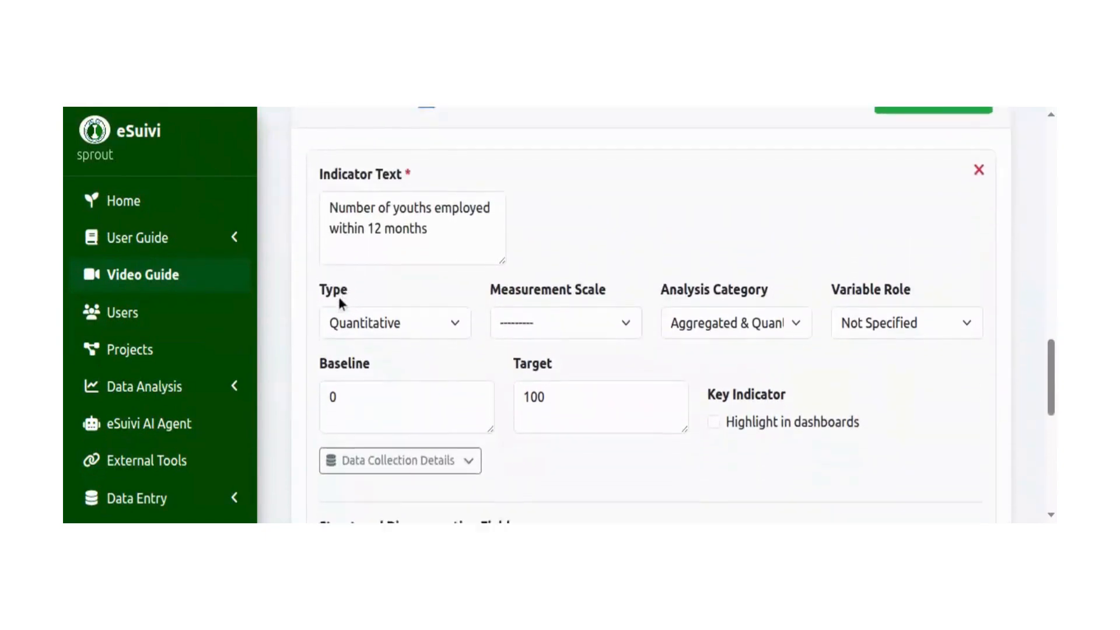
Add the "Disaggregate by gender (Either Male or Female)" disaggregation to the indicator with the sub-indicator text "Number of males".
{"action": "scroll", "coordinate": [350, 403], "scroll_direction": "down", "scroll_amount": 3}
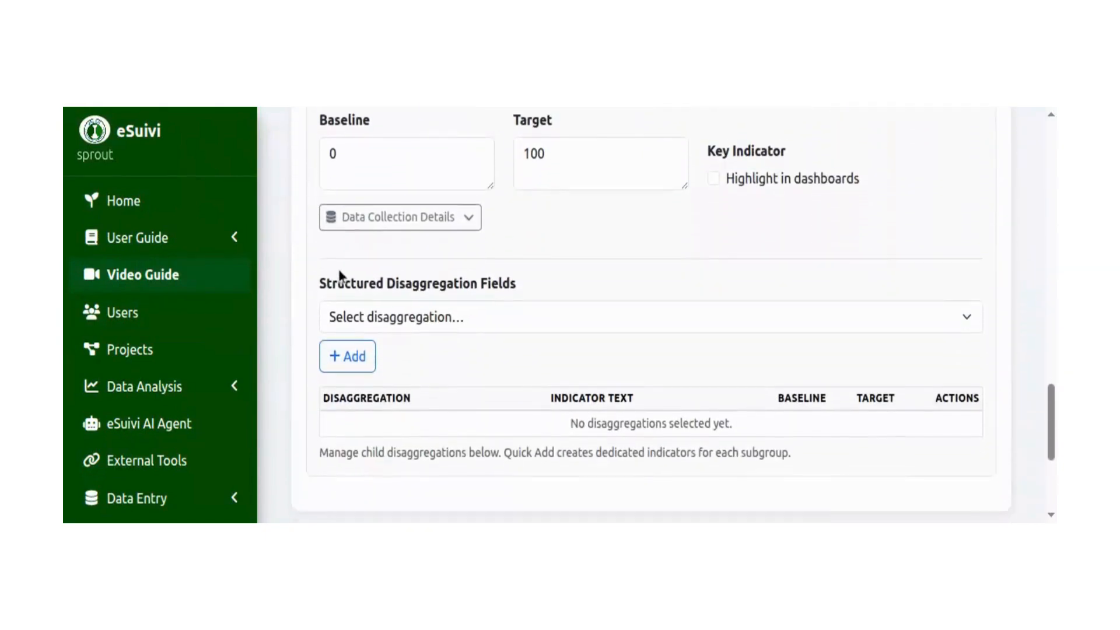
{"action": "left_click", "coordinate": [389, 315]}
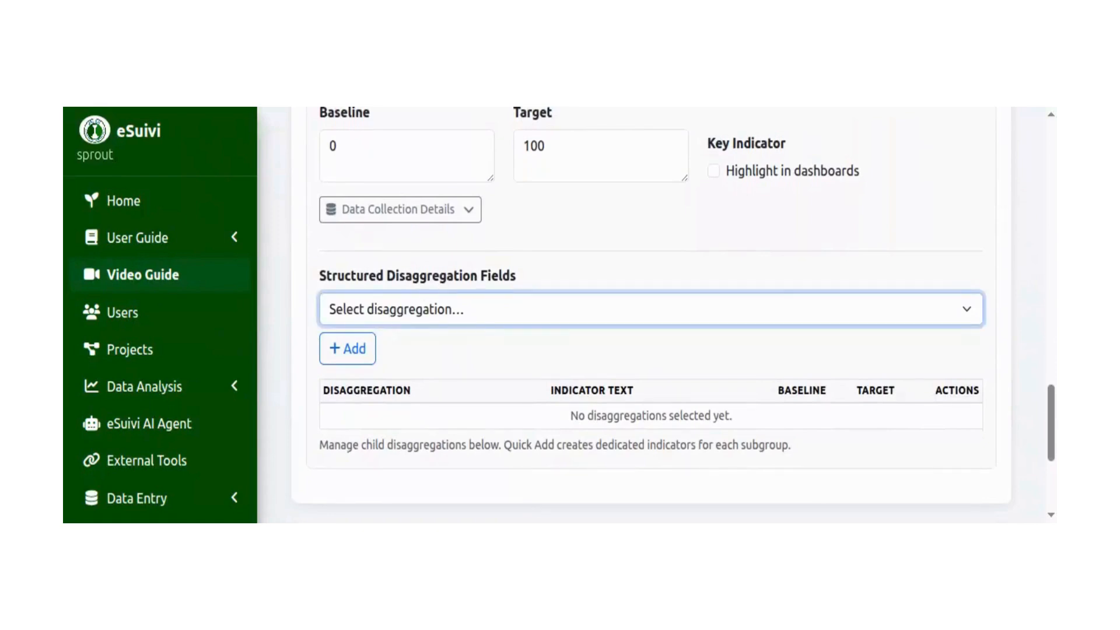
{"action": "left_click", "coordinate": [415, 217]}
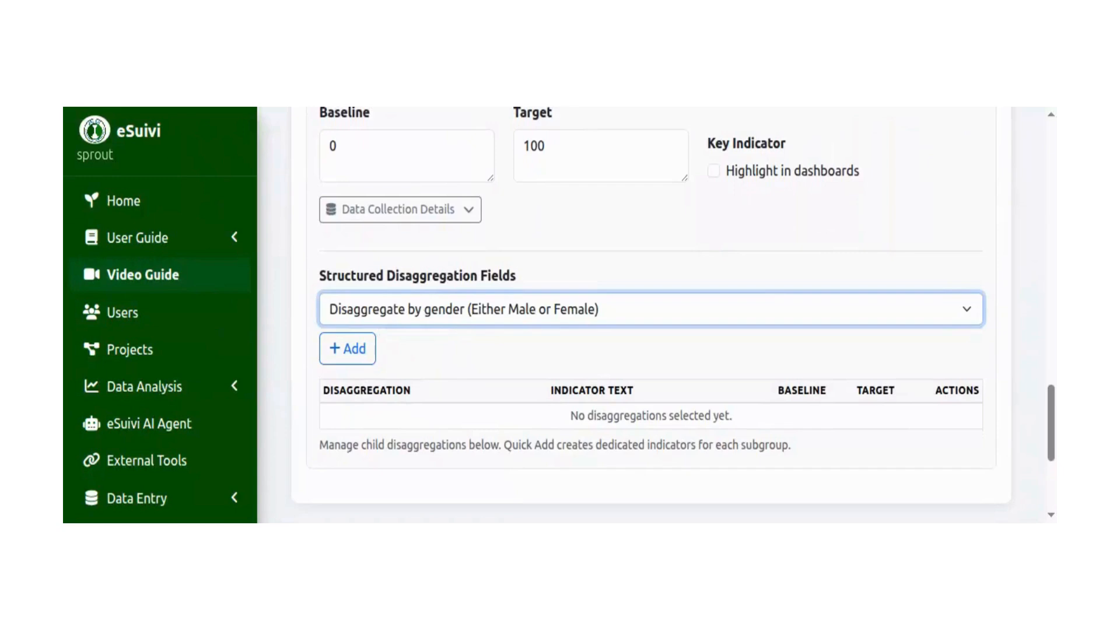
{"action": "left_click", "coordinate": [368, 350]}
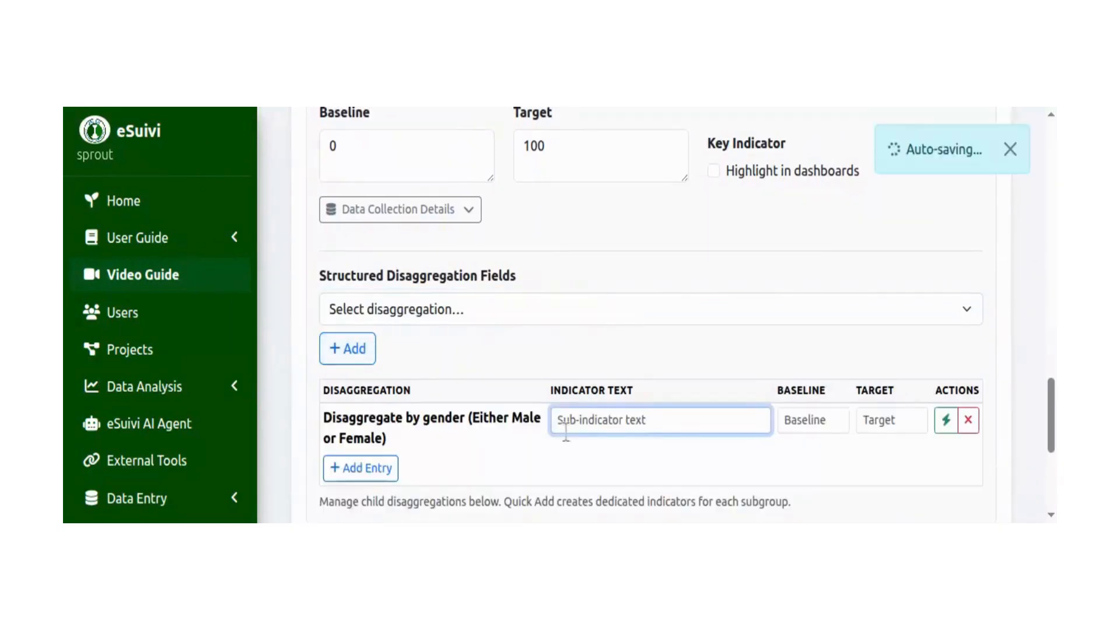
{"action": "type", "text": "Number"}
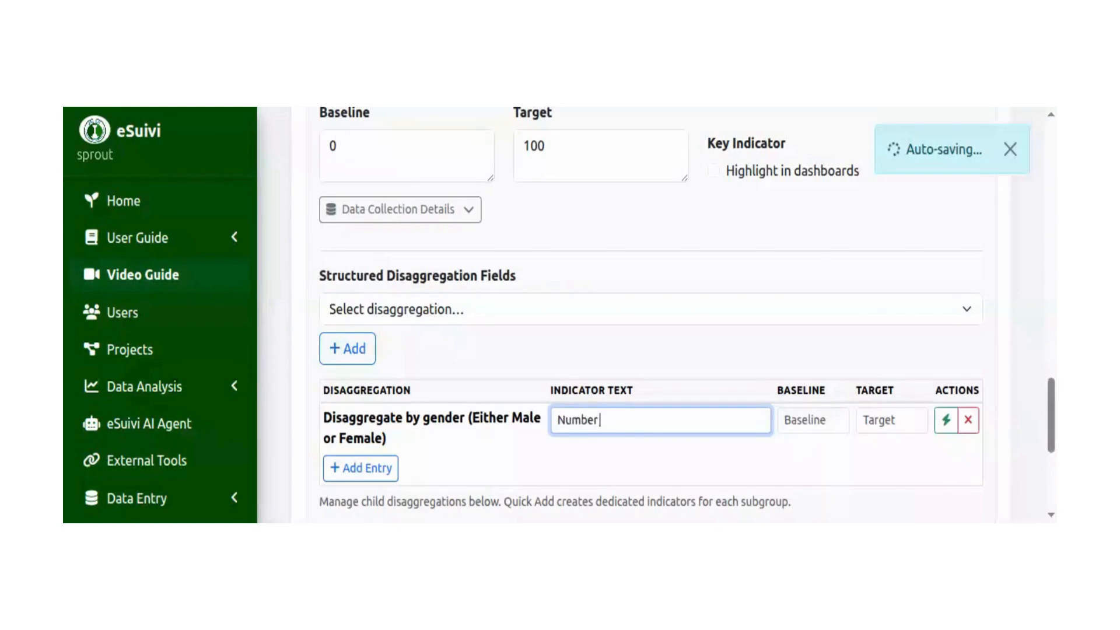
{"action": "type", "text": " of males"}
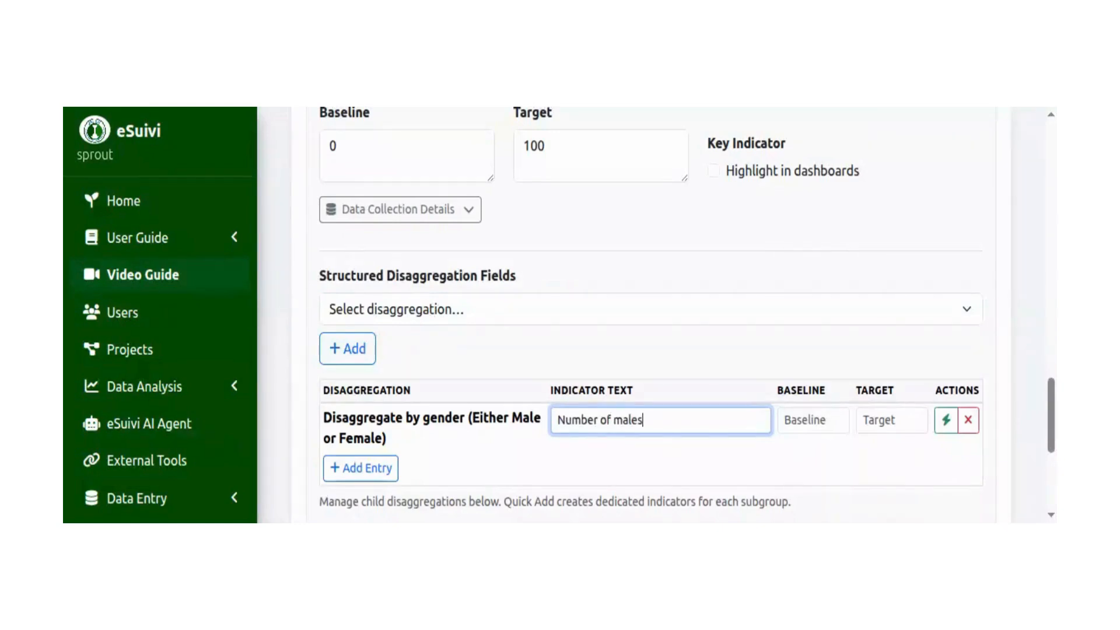
Add a second gender disaggregation entry, reusing the first entry's text changed to "Number of females".
{"action": "key", "text": "ctrl+a"}
{"action": "key", "text": "ctrl+c"}
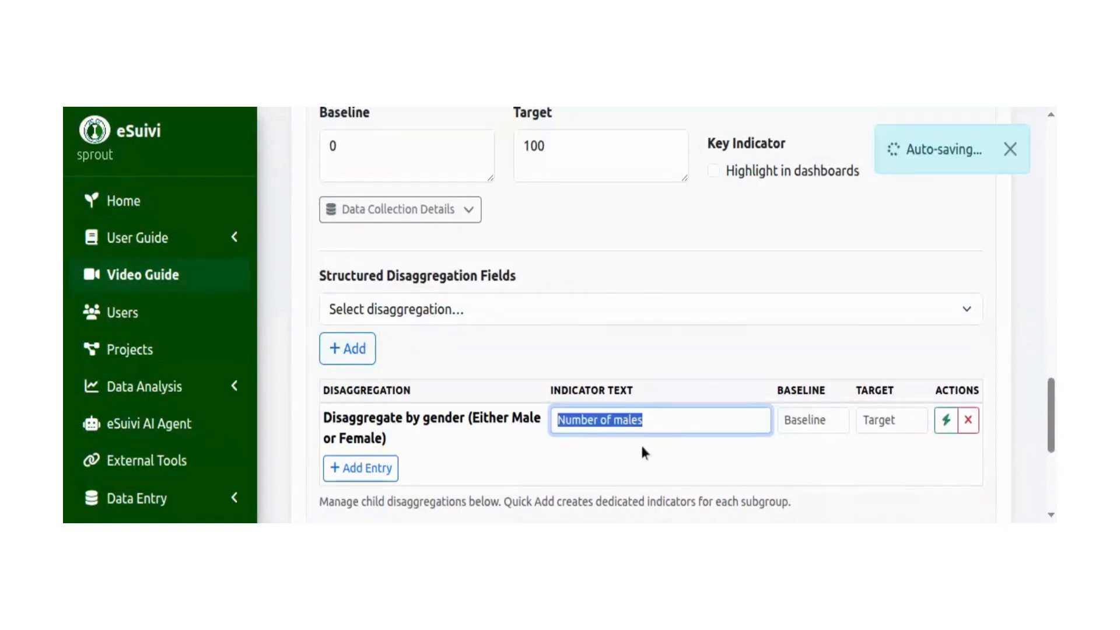
{"action": "left_click", "coordinate": [382, 470]}
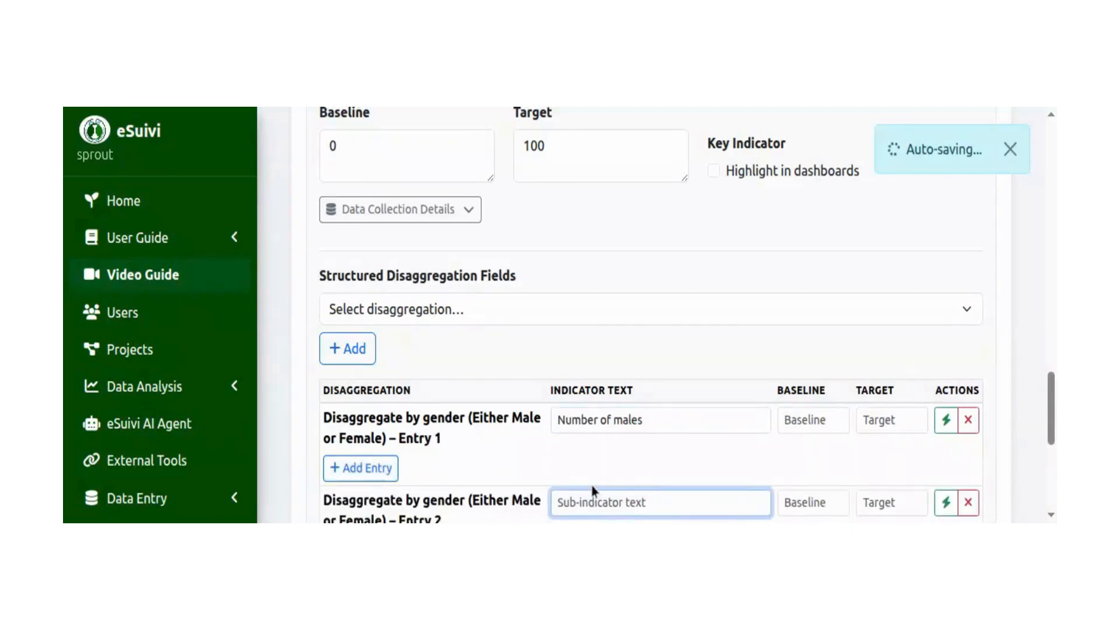
{"action": "key", "text": "ctrl+v"}
{"action": "key", "text": "Left"}
{"action": "key", "text": "Left"}
{"action": "key", "text": "Left"}
{"action": "key", "text": "Left"}
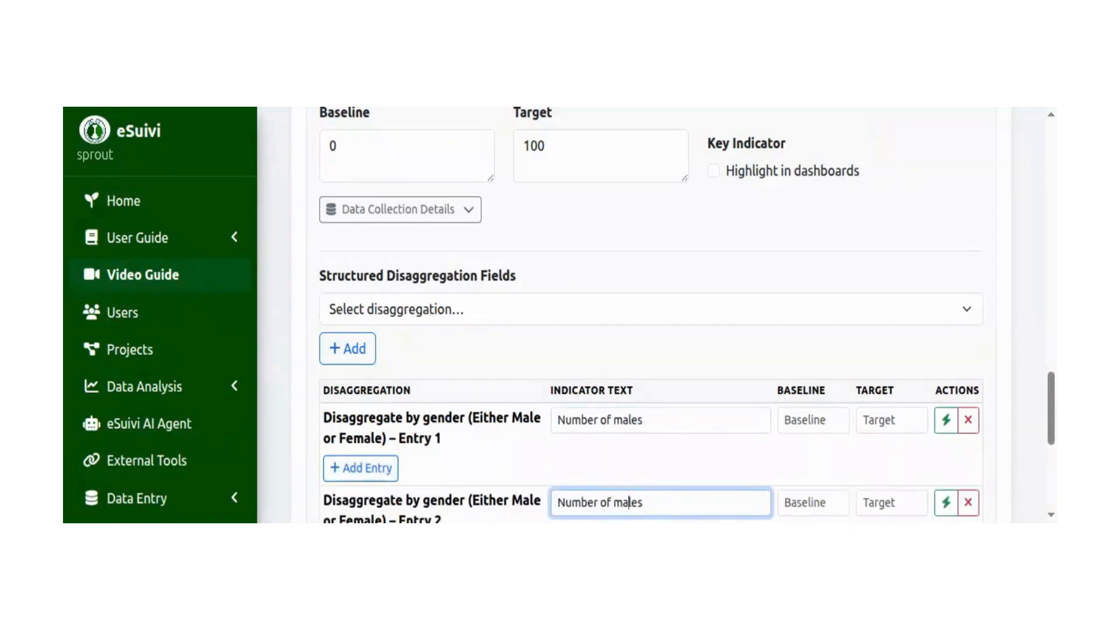
{"action": "type", "text": "fe"}
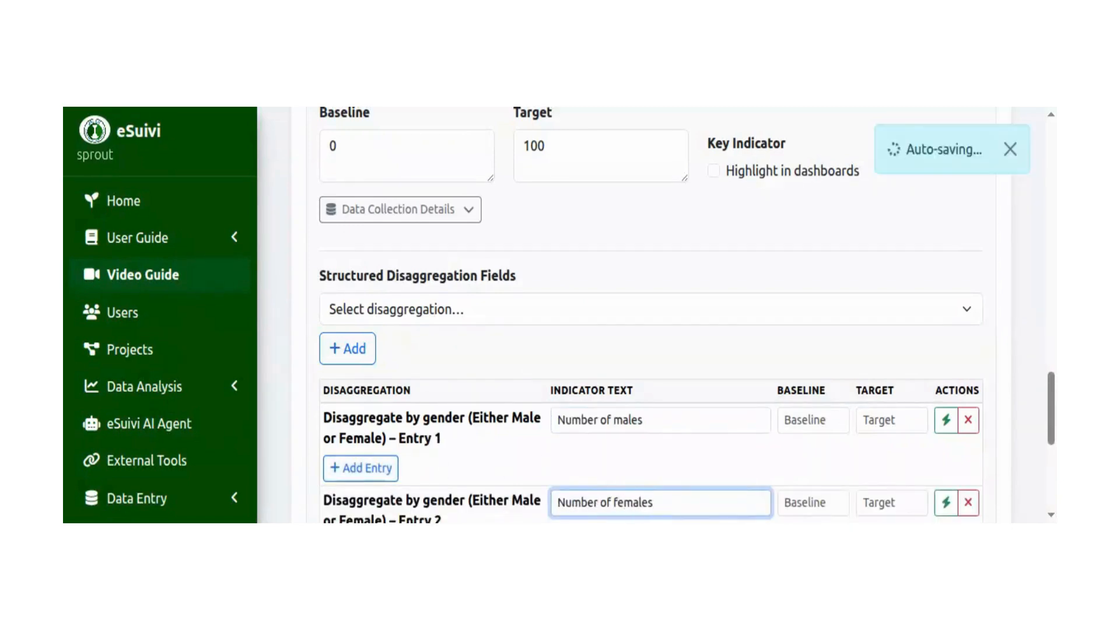
Append "youth employed/self-employed within 12 months" to both gender entries' indicator texts, save, and return to the LogFrame.
{"action": "scroll", "coordinate": [741, 330], "scroll_direction": "down", "scroll_amount": 3}
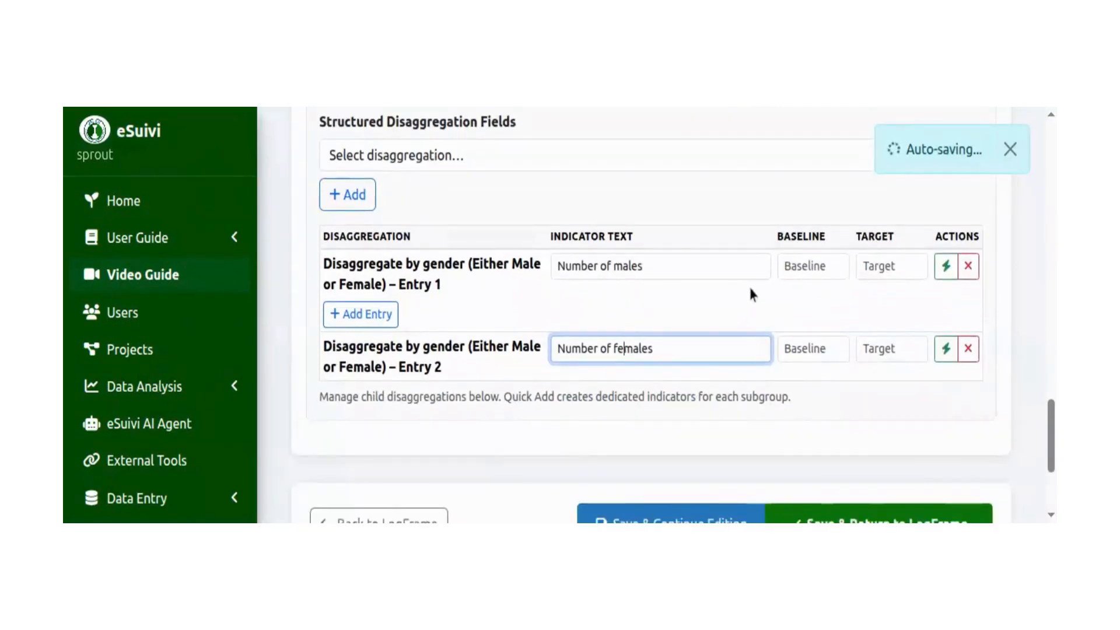
{"action": "scroll", "coordinate": [936, 406], "scroll_direction": "down", "scroll_amount": 1}
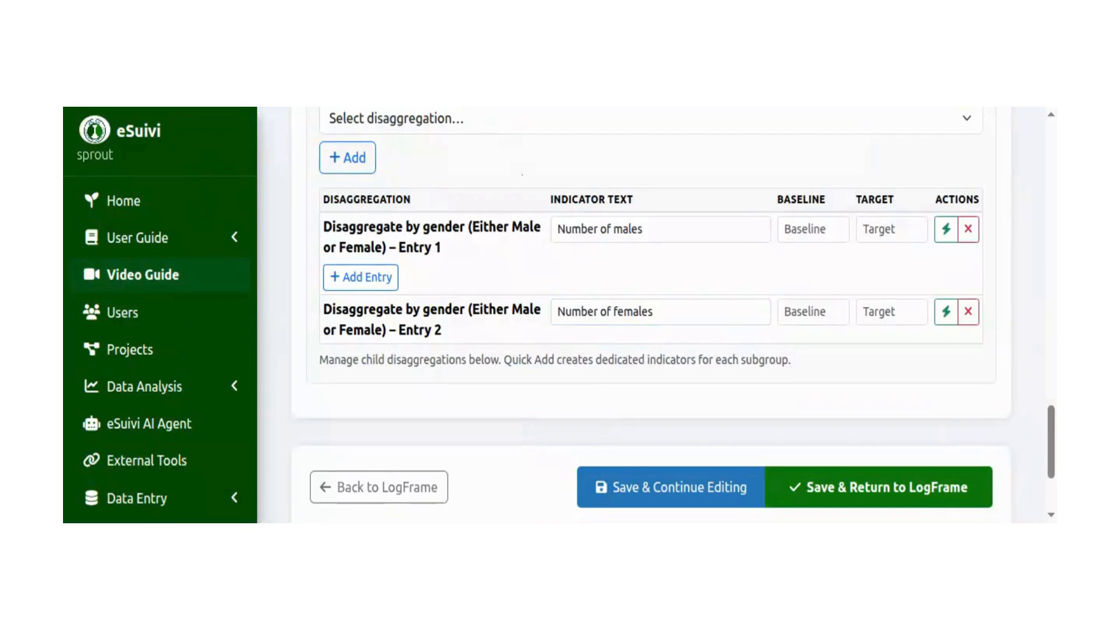
{"action": "left_click", "coordinate": [699, 303]}
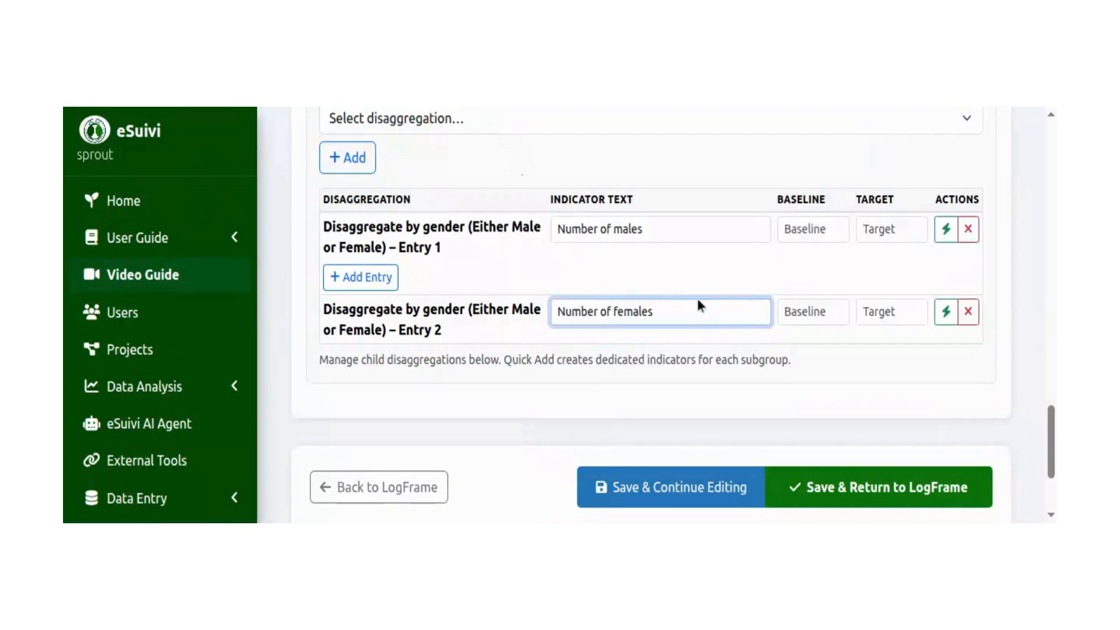
{"action": "left_click", "coordinate": [665, 228]}
{"action": "key", "text": "ctrl+v"}
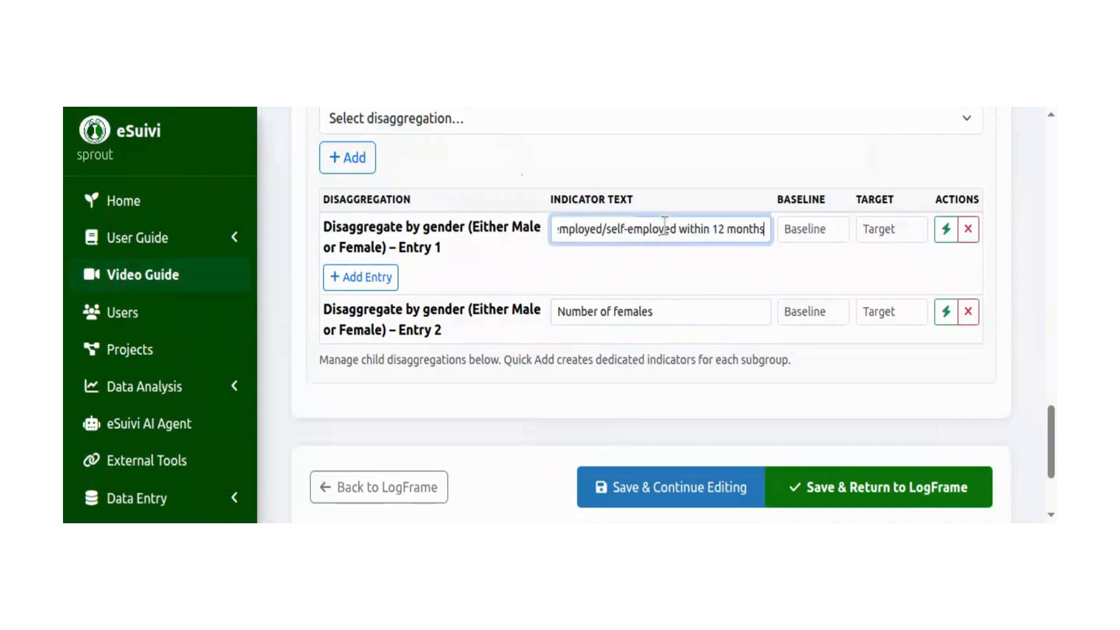
{"action": "left_click", "coordinate": [692, 305]}
{"action": "key", "text": "ctrl+v"}
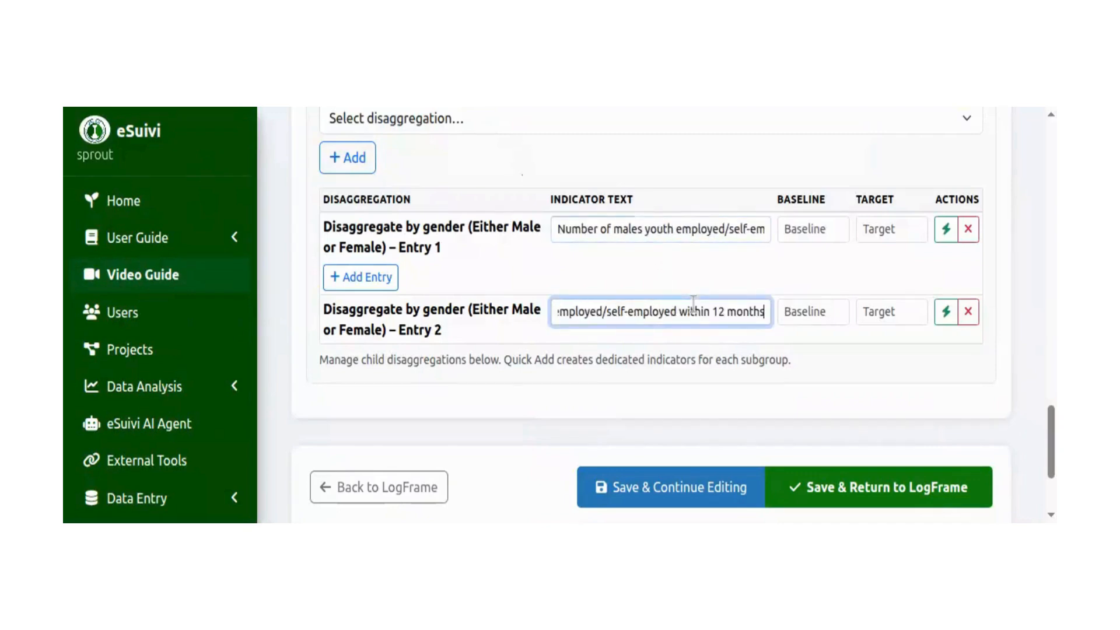
{"action": "left_click", "coordinate": [914, 488]}
Generate the LogFrame levels and indicators for PROJ 005 from its Theory of Change.
{"action": "scroll", "coordinate": [955, 366], "scroll_direction": "down", "scroll_amount": 1}
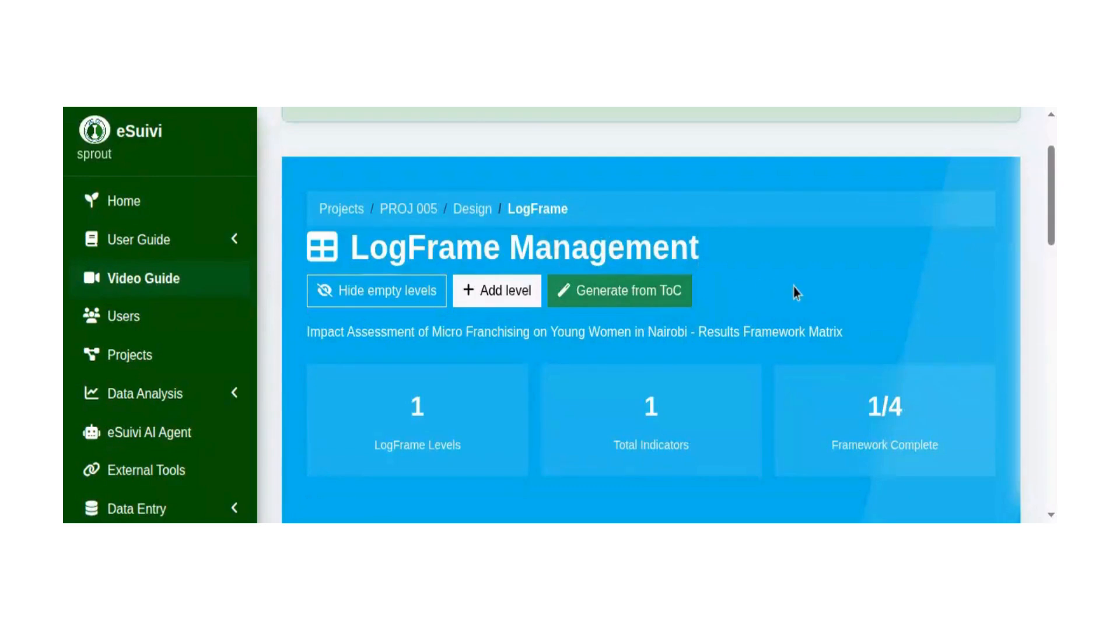
{"action": "scroll", "coordinate": [335, 286], "scroll_direction": "down", "scroll_amount": 2}
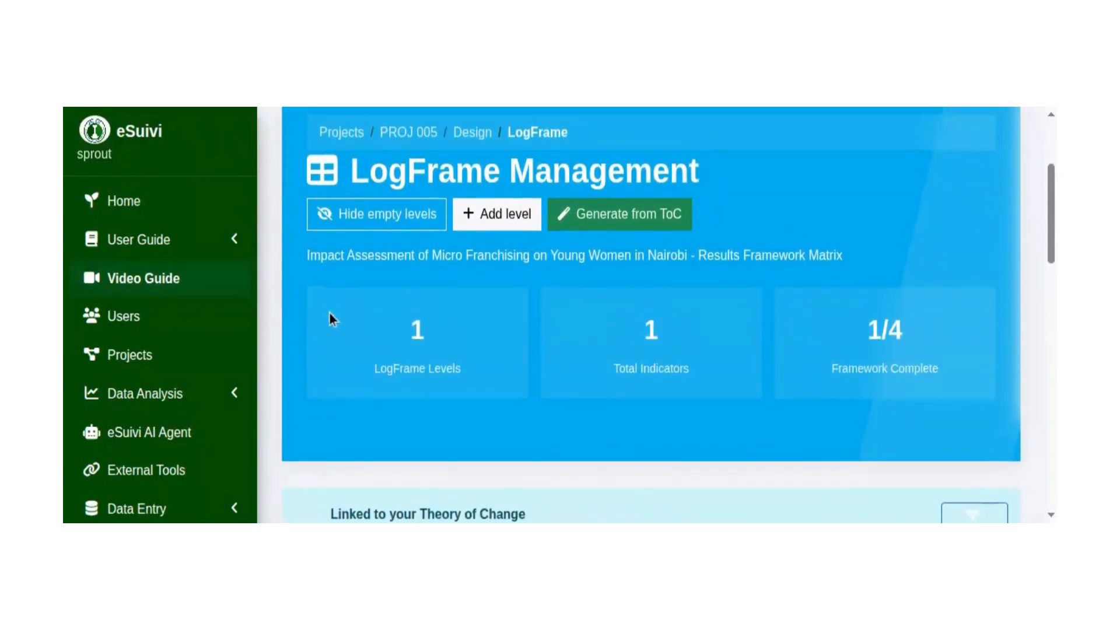
{"action": "left_click", "coordinate": [619, 222]}
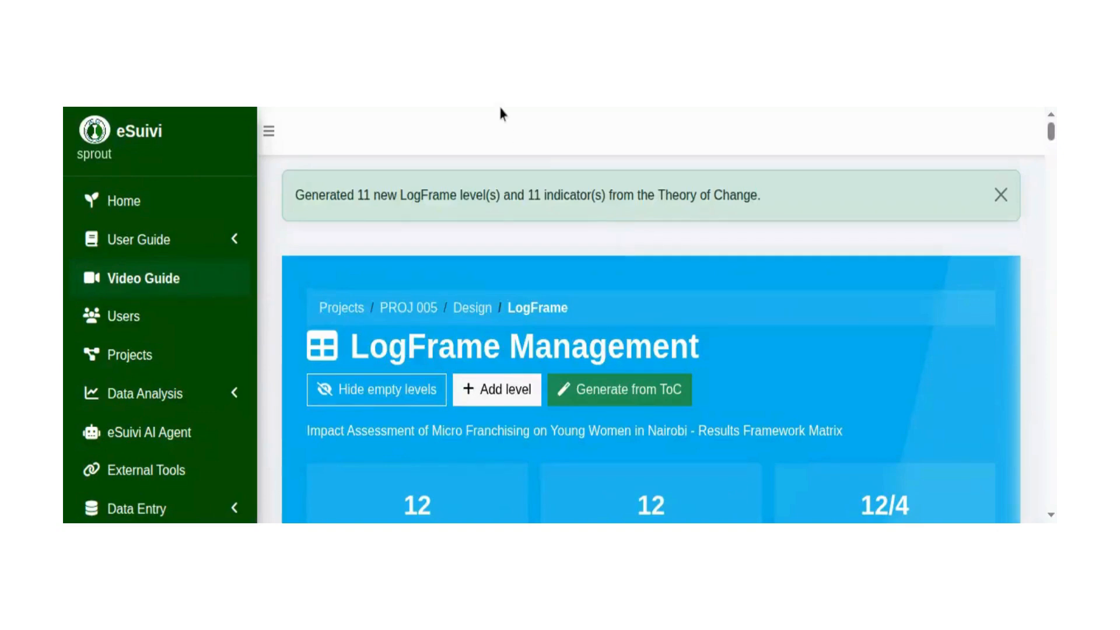
Look over the outcome indicators in PROJ 002's Logical Framework Matrix and open its LogFrame for editing.
{"action": "scroll", "coordinate": [435, 155], "scroll_direction": "down", "scroll_amount": 5}
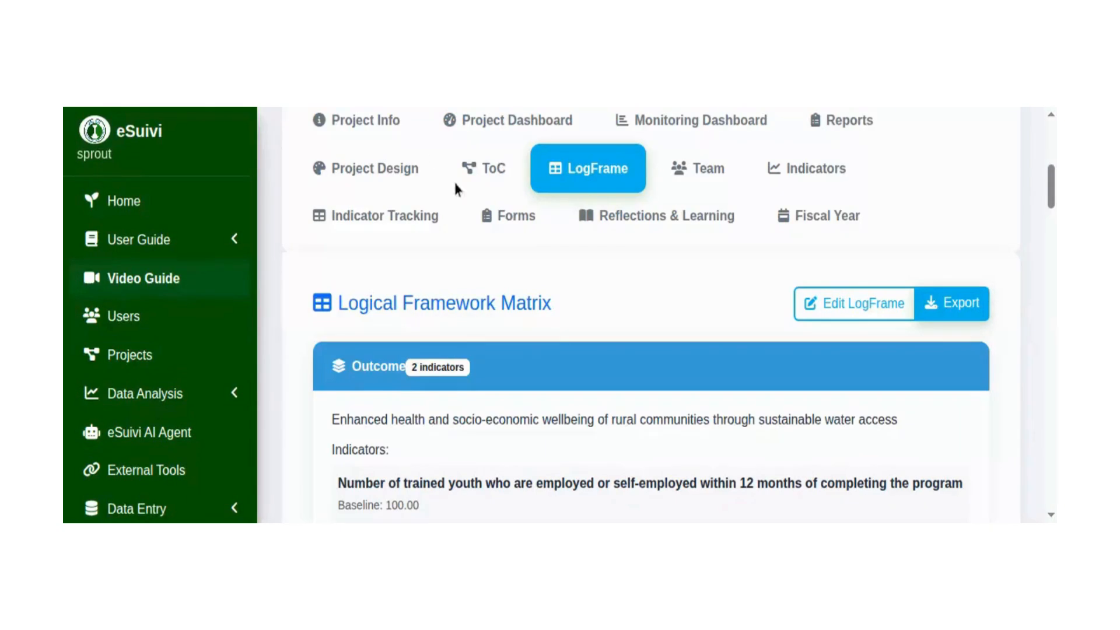
{"action": "scroll", "coordinate": [923, 404], "scroll_direction": "up", "scroll_amount": 1}
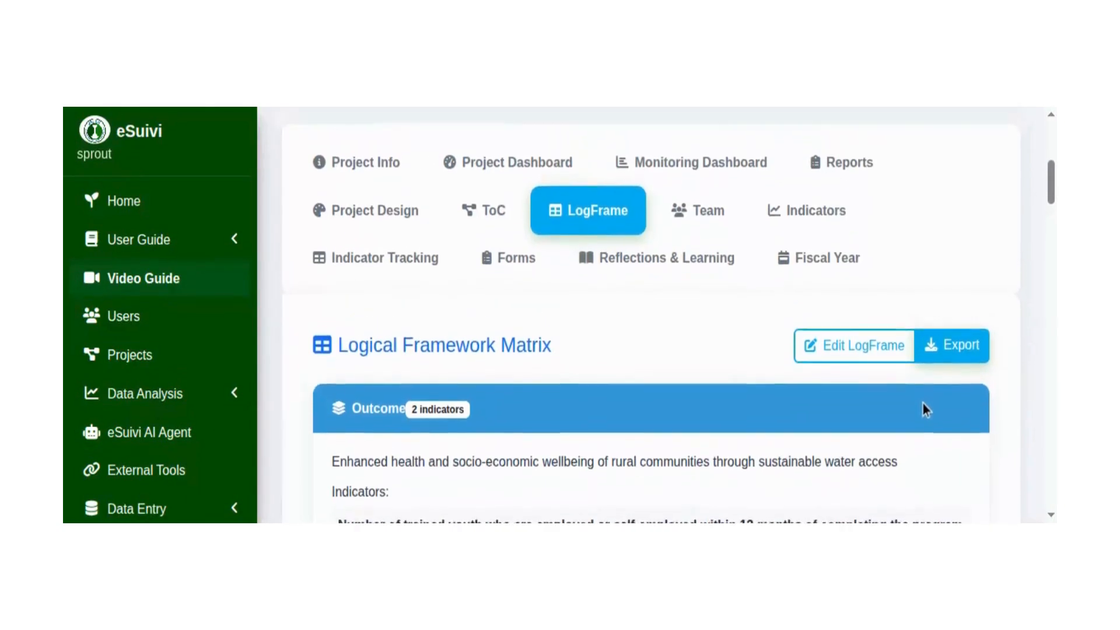
{"action": "scroll", "coordinate": [923, 400], "scroll_direction": "down", "scroll_amount": 3}
{"action": "scroll", "coordinate": [932, 372], "scroll_direction": "down", "scroll_amount": 1}
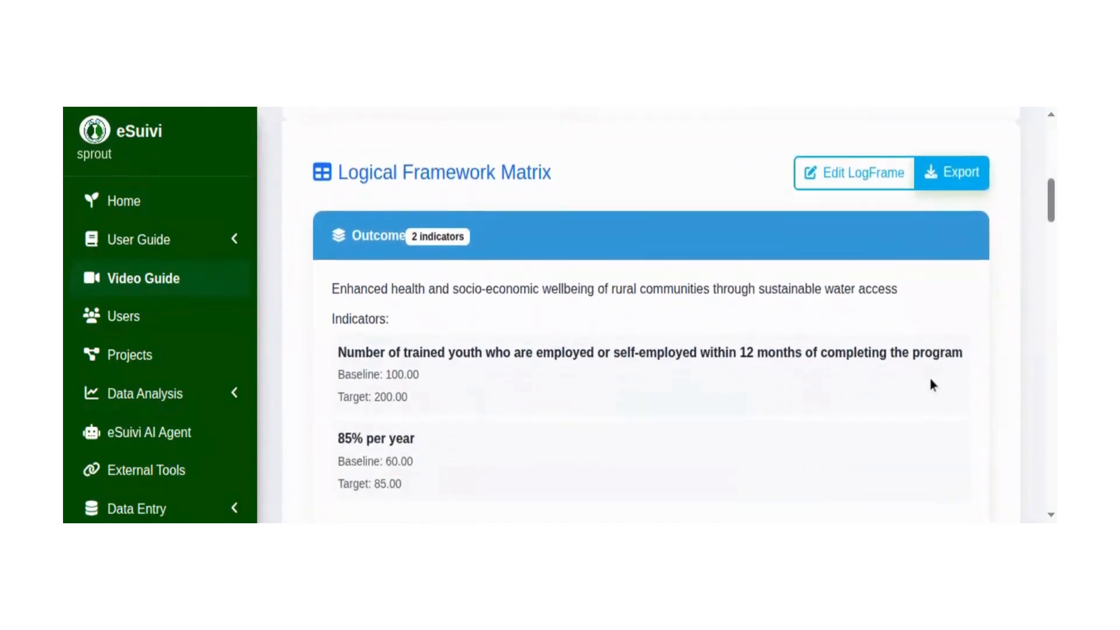
{"action": "left_click", "coordinate": [848, 173]}
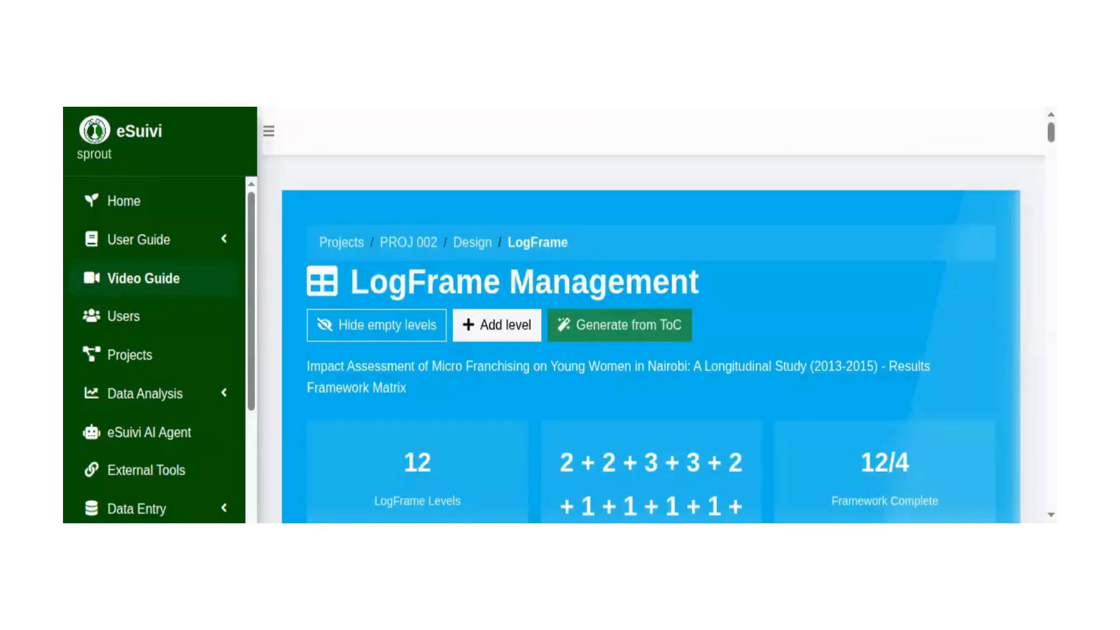
Review PROJ 002's LogFrame level flow and the assumptions, indicators, baselines and targets of its outcome, goal, output, activity and input levels.
{"action": "scroll", "coordinate": [970, 286], "scroll_direction": "down", "scroll_amount": 6}
{"action": "scroll", "coordinate": [969, 299], "scroll_direction": "down", "scroll_amount": 10}
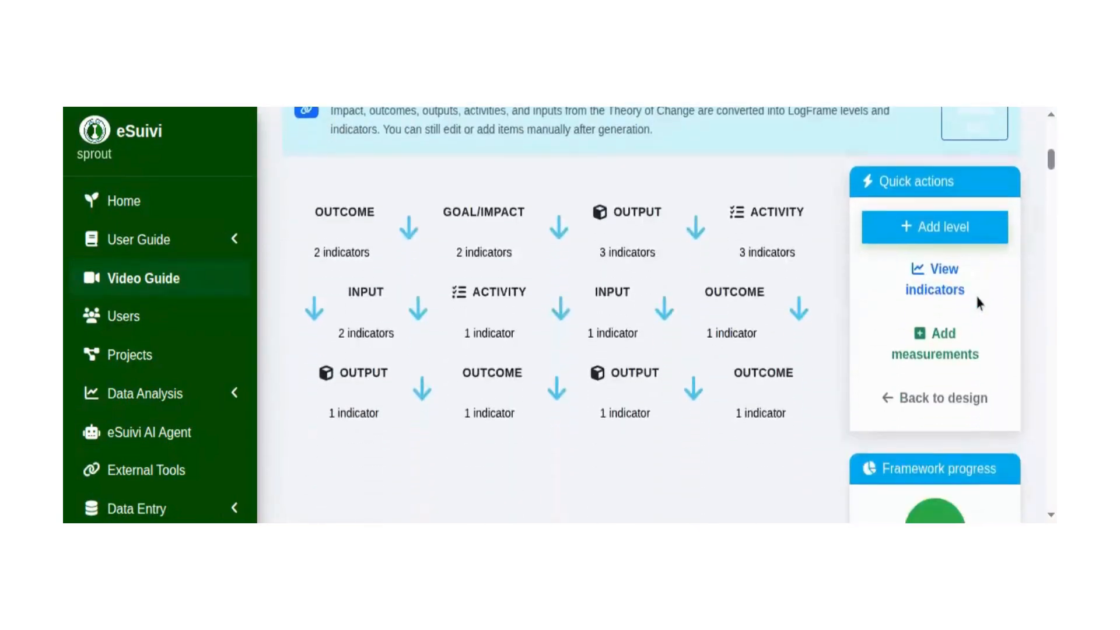
{"action": "scroll", "coordinate": [978, 334], "scroll_direction": "down", "scroll_amount": 10}
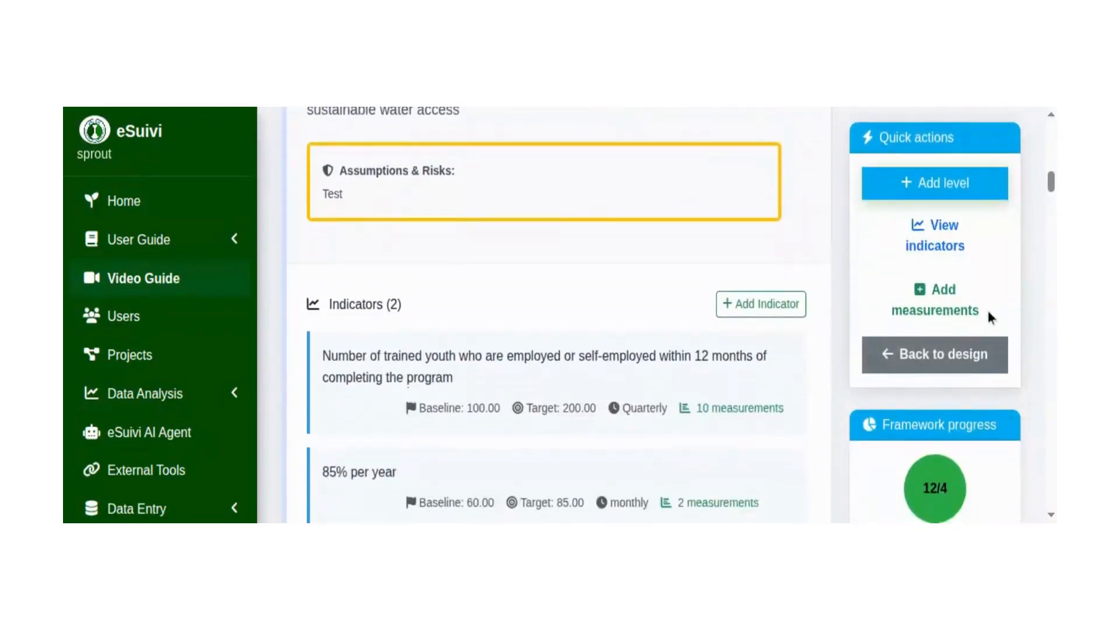
{"action": "scroll", "coordinate": [980, 338], "scroll_direction": "down", "scroll_amount": 8}
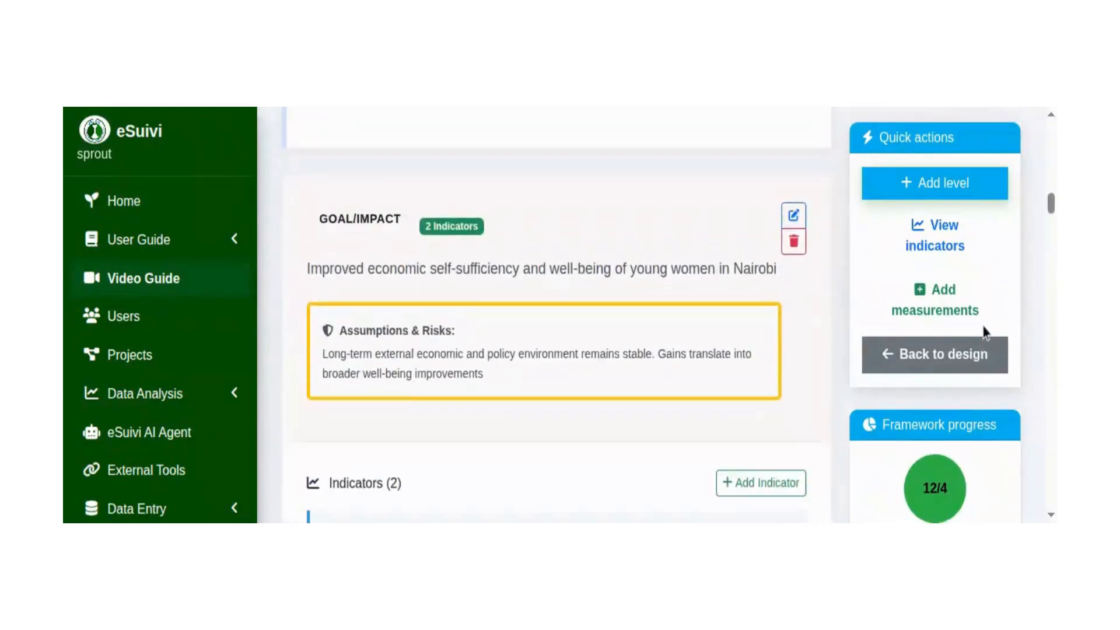
{"action": "scroll", "coordinate": [994, 324], "scroll_direction": "down", "scroll_amount": 8}
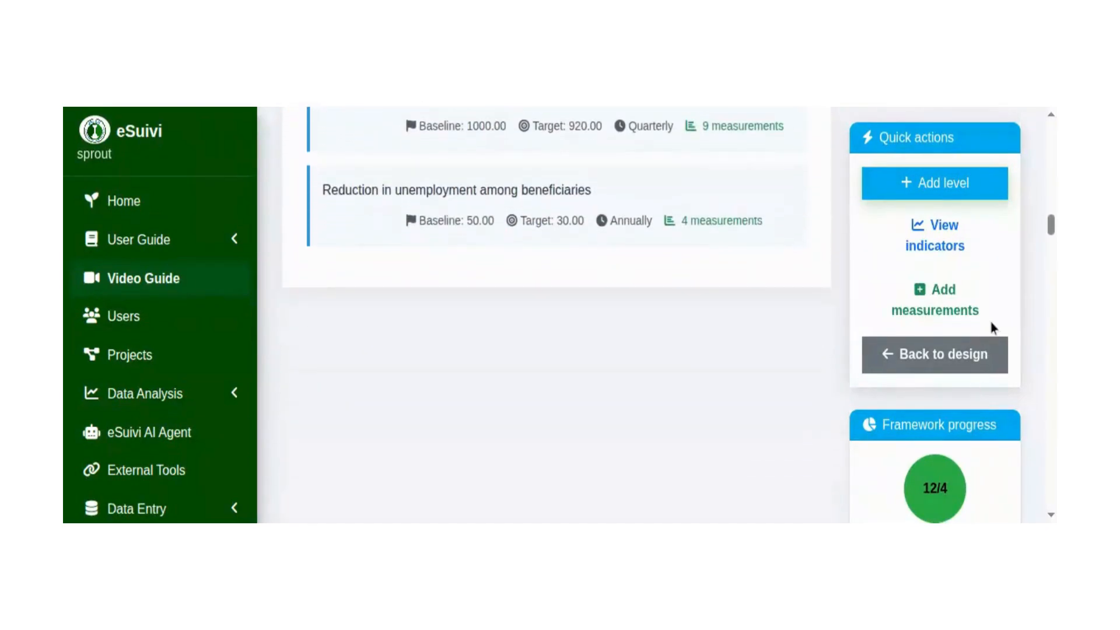
{"action": "scroll", "coordinate": [980, 373], "scroll_direction": "down", "scroll_amount": 7}
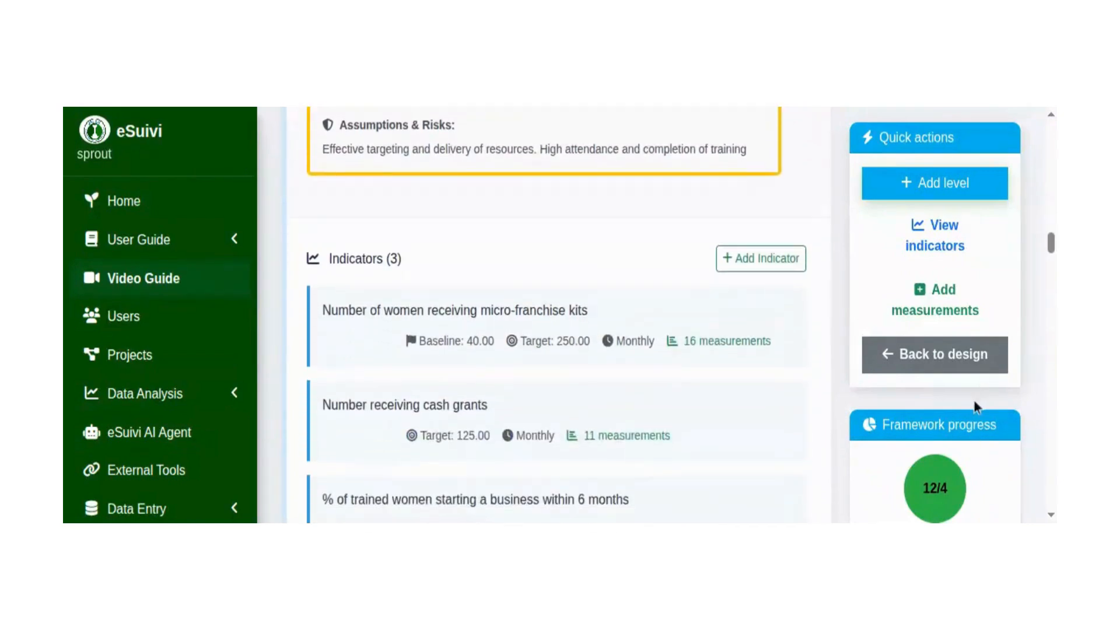
{"action": "scroll", "coordinate": [985, 359], "scroll_direction": "down", "scroll_amount": 8}
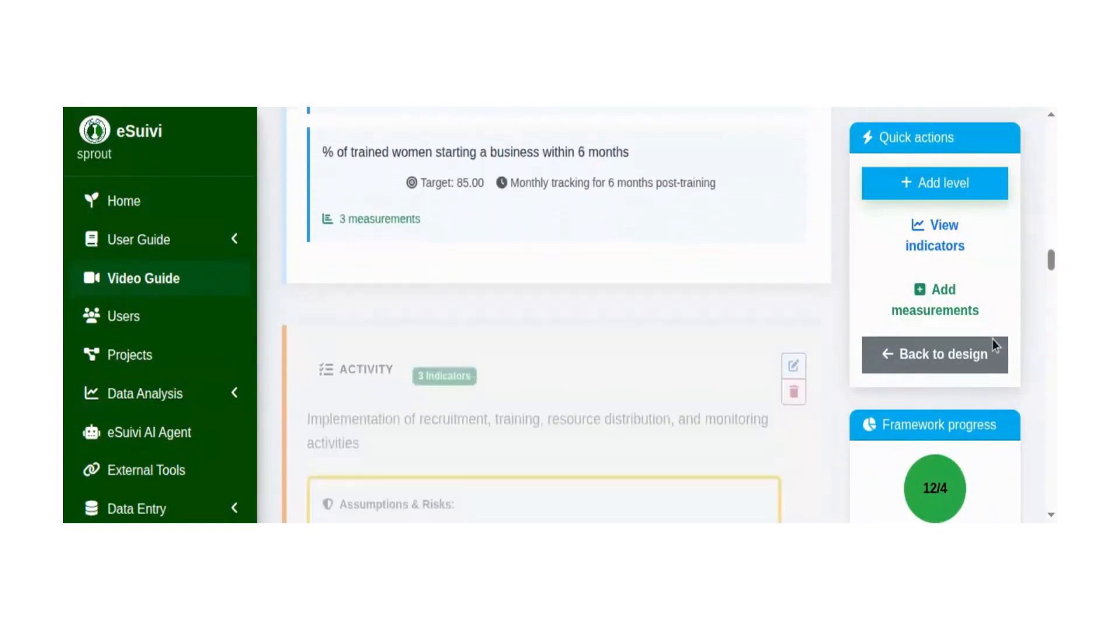
{"action": "scroll", "coordinate": [992, 345], "scroll_direction": "down", "scroll_amount": 6}
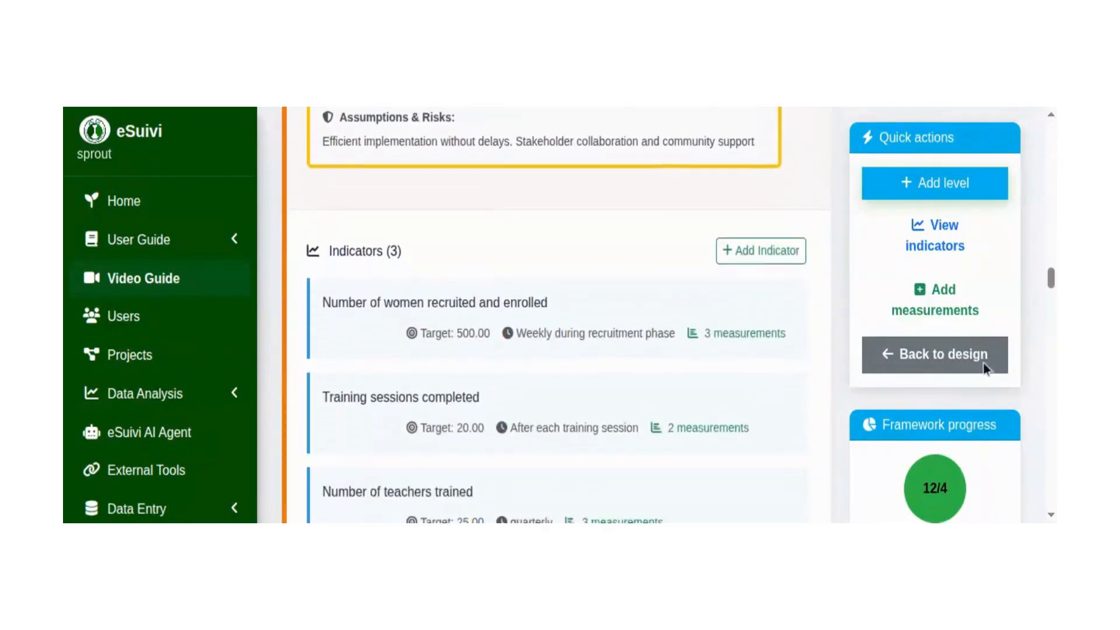
{"action": "scroll", "coordinate": [992, 347], "scroll_direction": "down", "scroll_amount": 4}
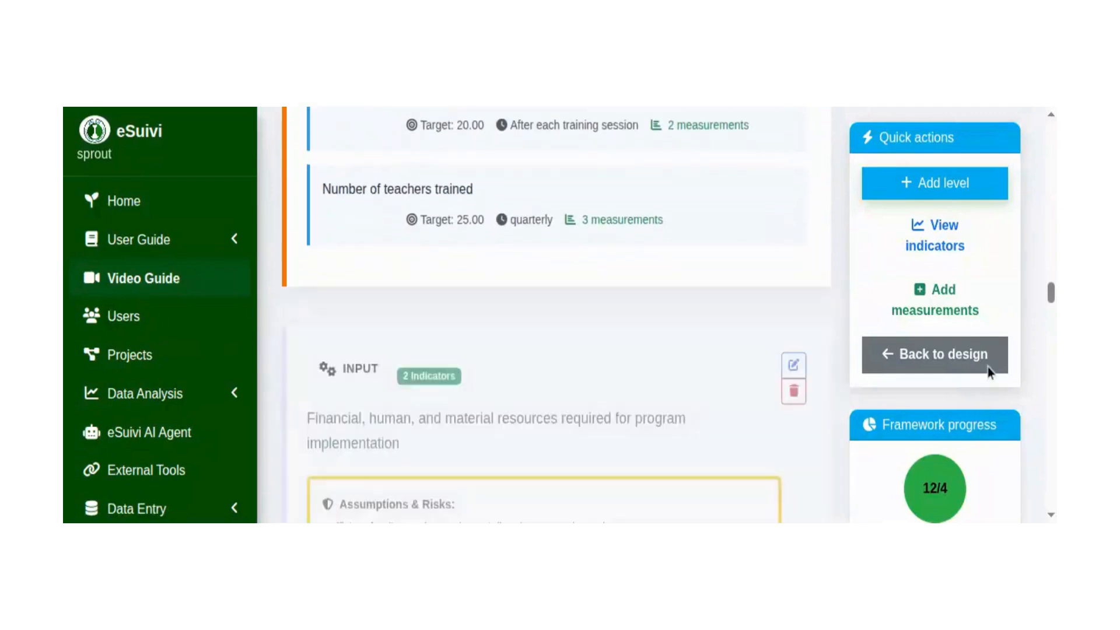
{"action": "scroll", "coordinate": [983, 367], "scroll_direction": "down", "scroll_amount": 3}
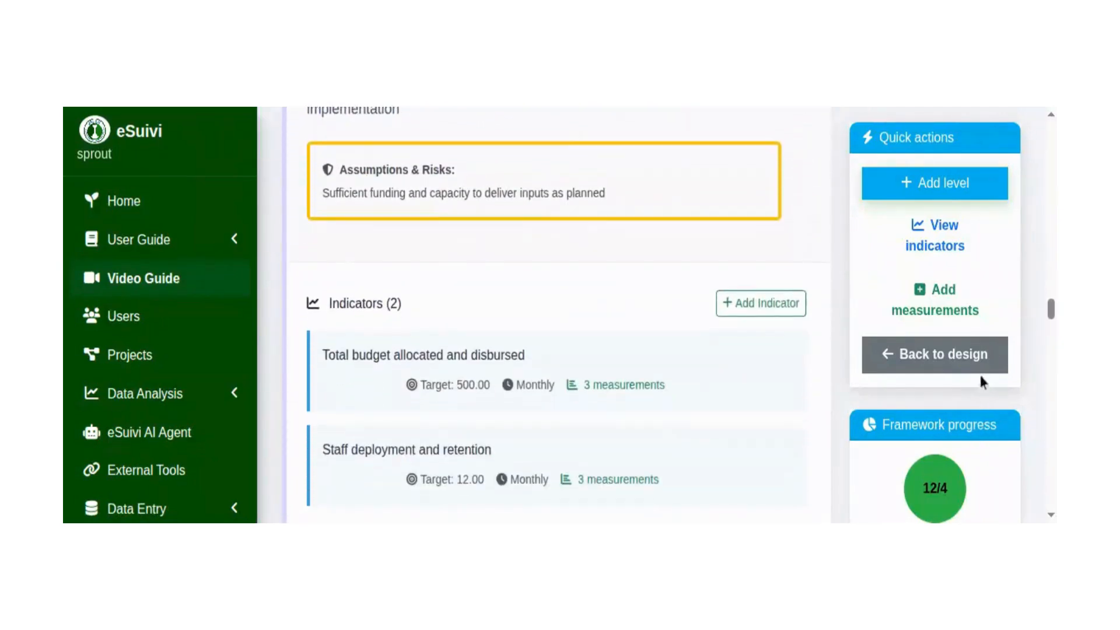
{"action": "scroll", "coordinate": [989, 355], "scroll_direction": "up", "scroll_amount": 10}
{"action": "scroll", "coordinate": [986, 431], "scroll_direction": "up", "scroll_amount": 10}
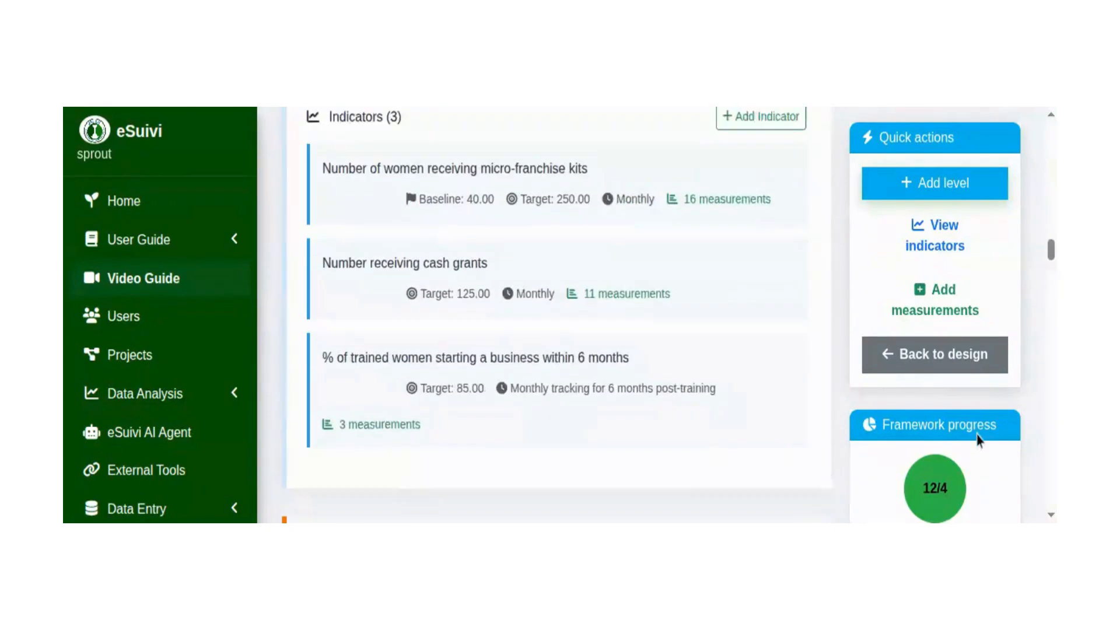
{"action": "scroll", "coordinate": [974, 415], "scroll_direction": "up", "scroll_amount": 10}
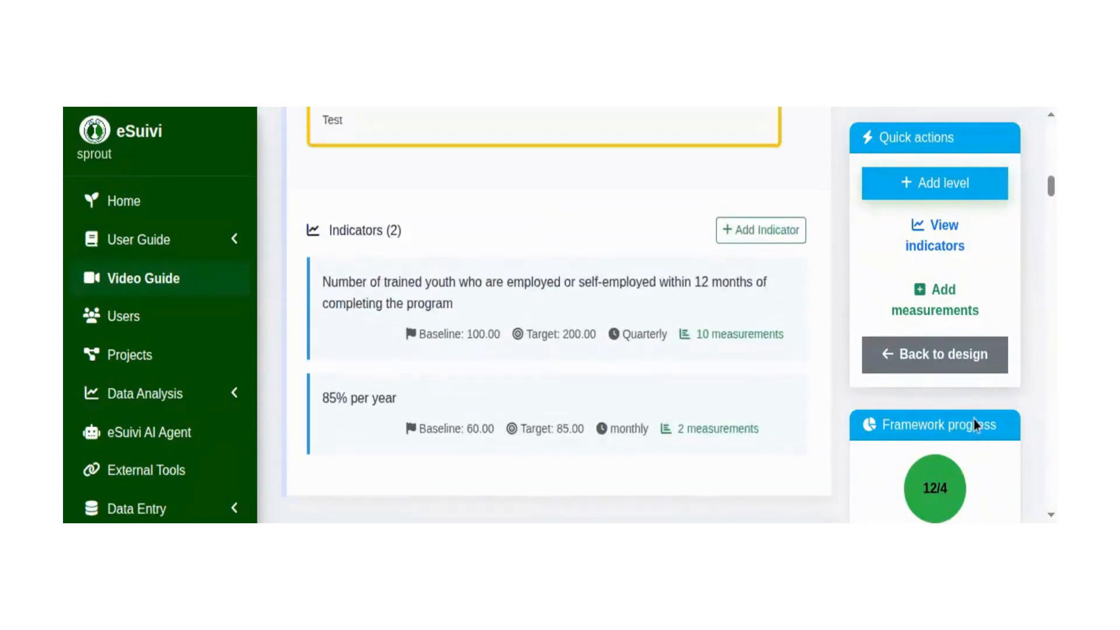
{"action": "scroll", "coordinate": [973, 403], "scroll_direction": "up", "scroll_amount": 10}
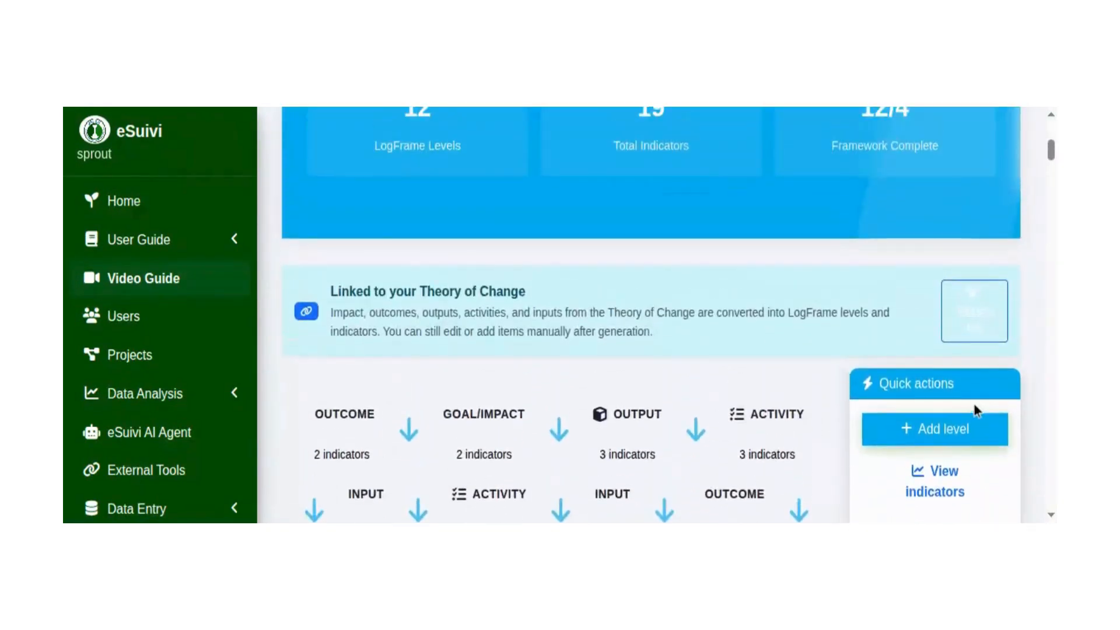
{"action": "scroll", "coordinate": [969, 383], "scroll_direction": "up", "scroll_amount": 1}
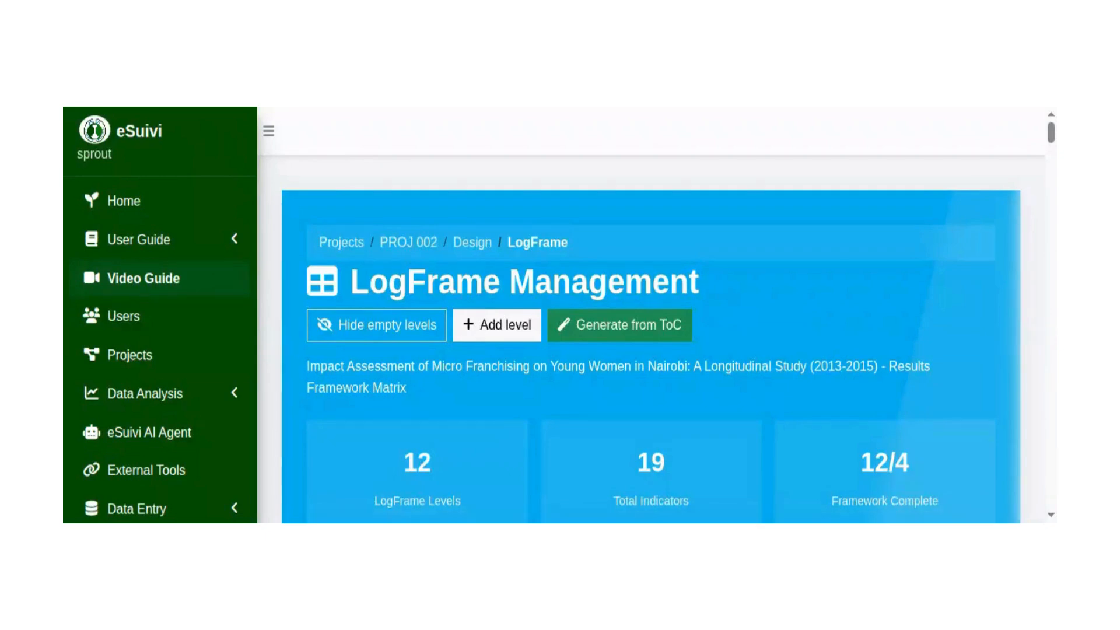
Hide the empty levels in PROJ 002's LogFrame and look through the levels shown.
{"action": "scroll", "coordinate": [325, 332], "scroll_direction": "down", "scroll_amount": 5}
{"action": "scroll", "coordinate": [336, 313], "scroll_direction": "down", "scroll_amount": 10}
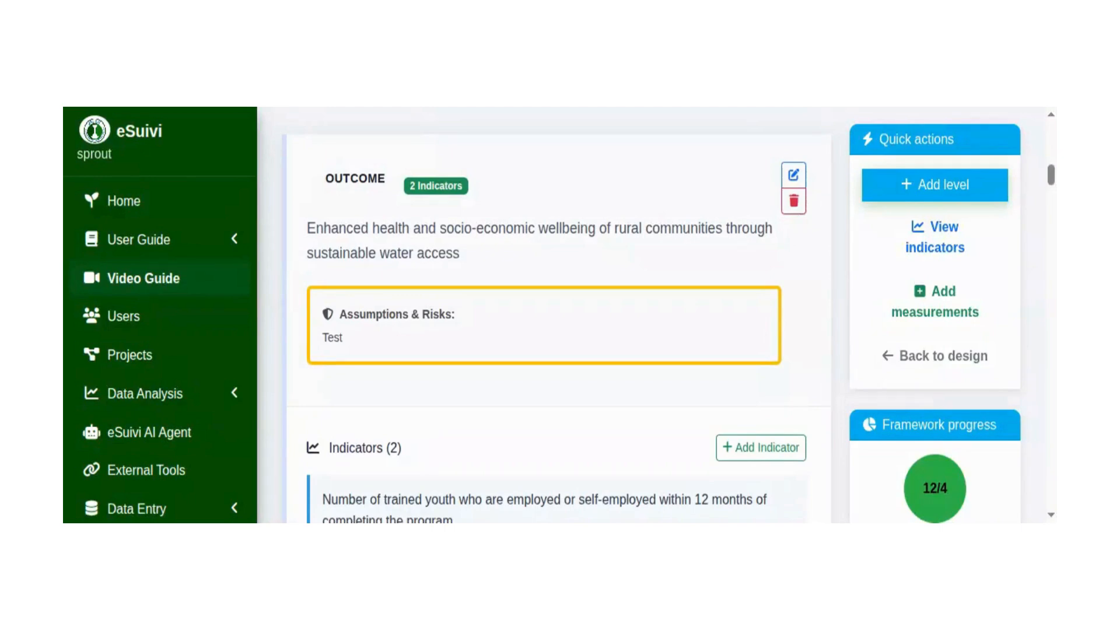
{"action": "scroll", "coordinate": [508, 286], "scroll_direction": "up", "scroll_amount": 10}
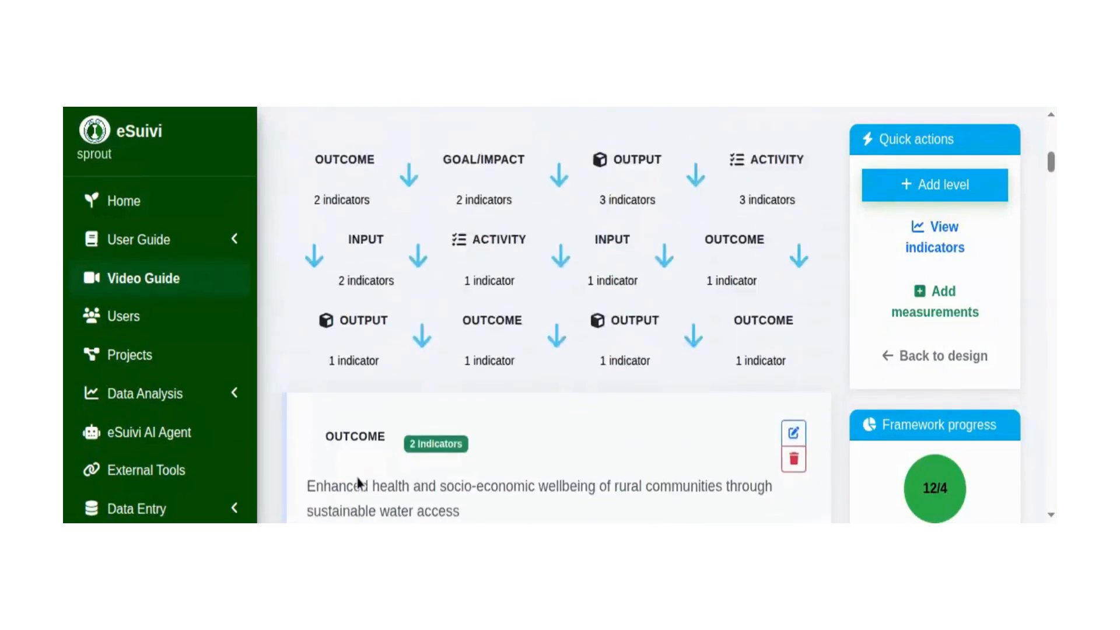
{"action": "scroll", "coordinate": [324, 496], "scroll_direction": "up", "scroll_amount": 3}
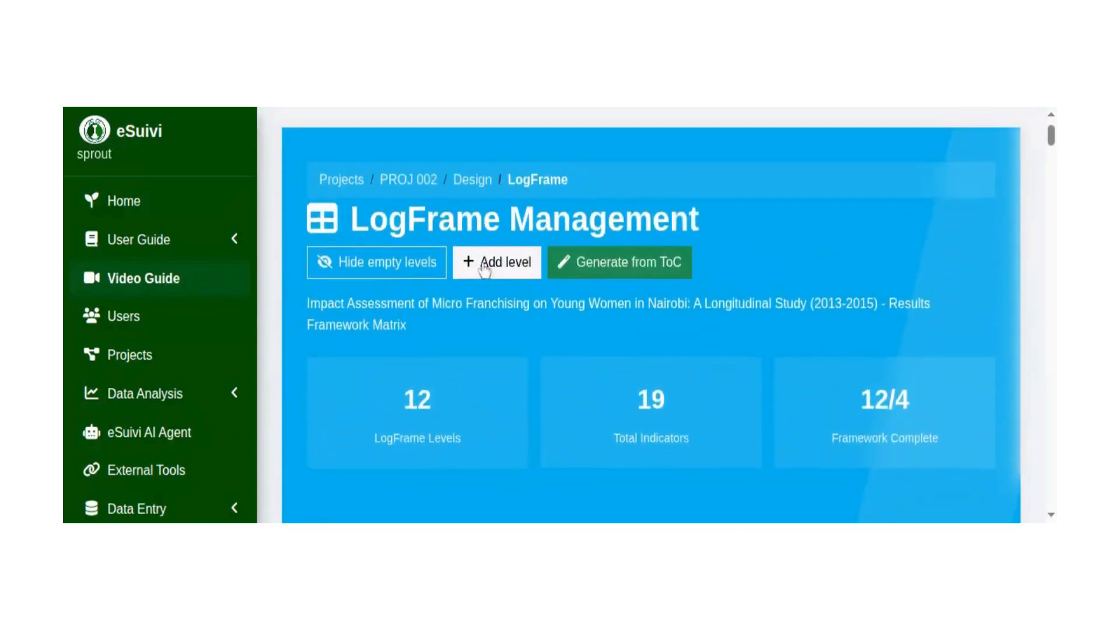
{"action": "left_click", "coordinate": [394, 266]}
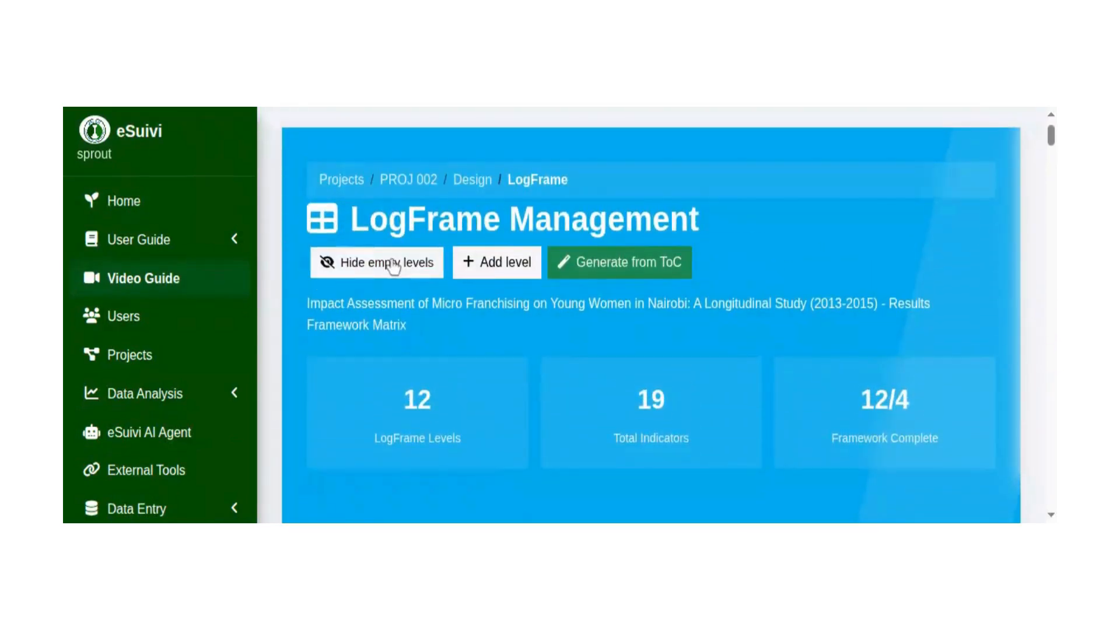
{"action": "scroll", "coordinate": [360, 442], "scroll_direction": "down", "scroll_amount": 15}
{"action": "scroll", "coordinate": [503, 105], "scroll_direction": "down", "scroll_amount": 3}
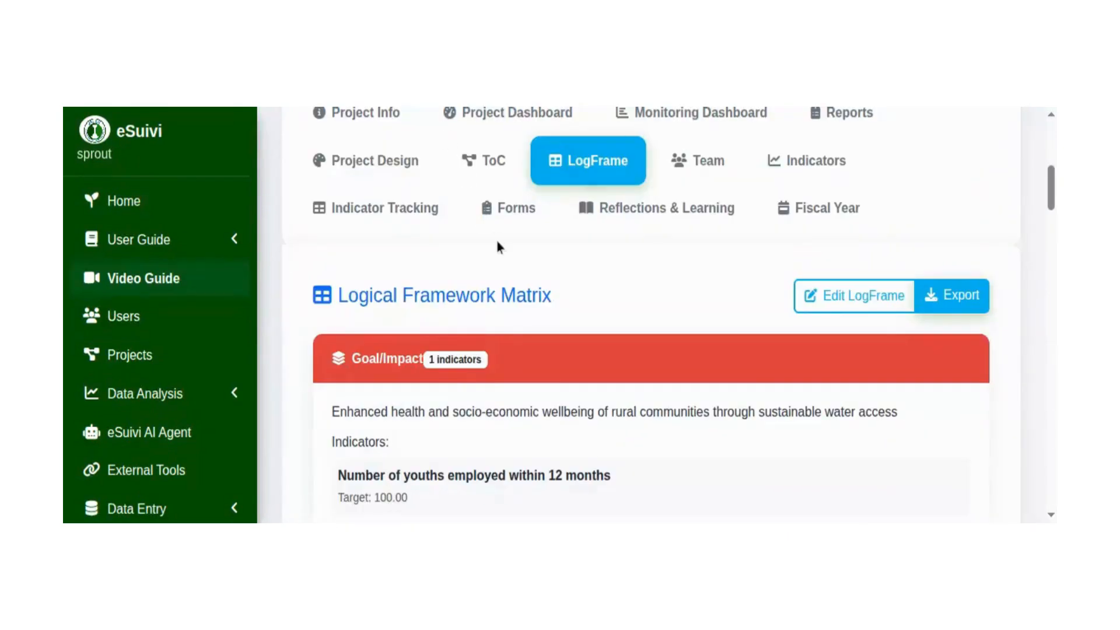
Check the Goal/Impact level and its youth employment indicator in the Logical Framework Matrix, and return to PROJ 002's LogFrame management page.
{"action": "scroll", "coordinate": [337, 355], "scroll_direction": "down", "scroll_amount": 2}
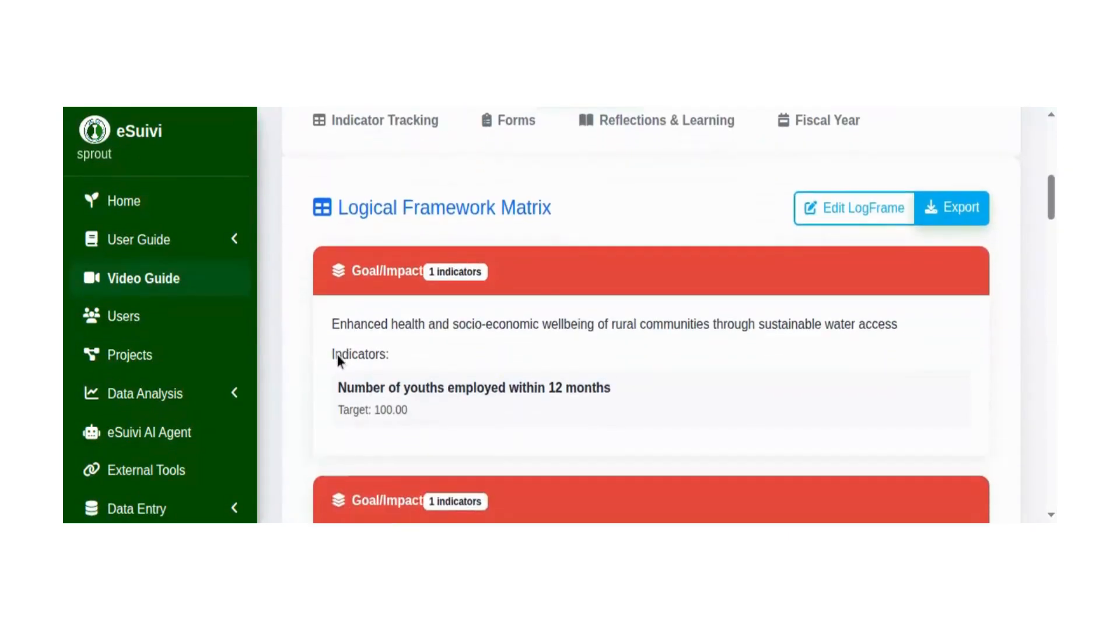
{"action": "scroll", "coordinate": [335, 398], "scroll_direction": "up", "scroll_amount": 3}
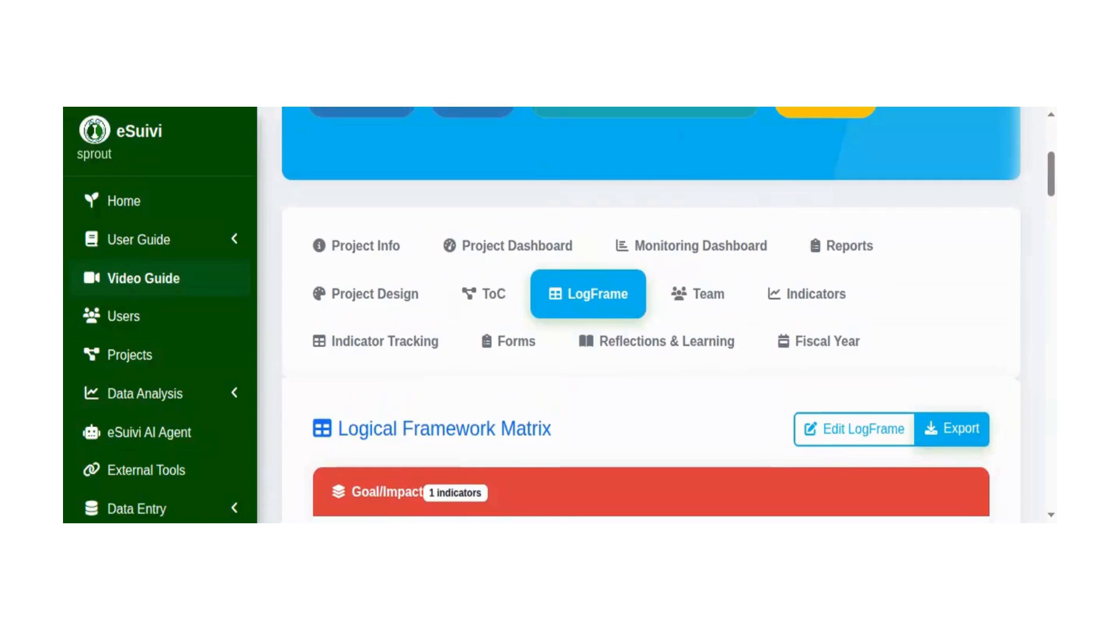
{"action": "scroll", "coordinate": [551, 233], "scroll_direction": "up", "scroll_amount": 6}
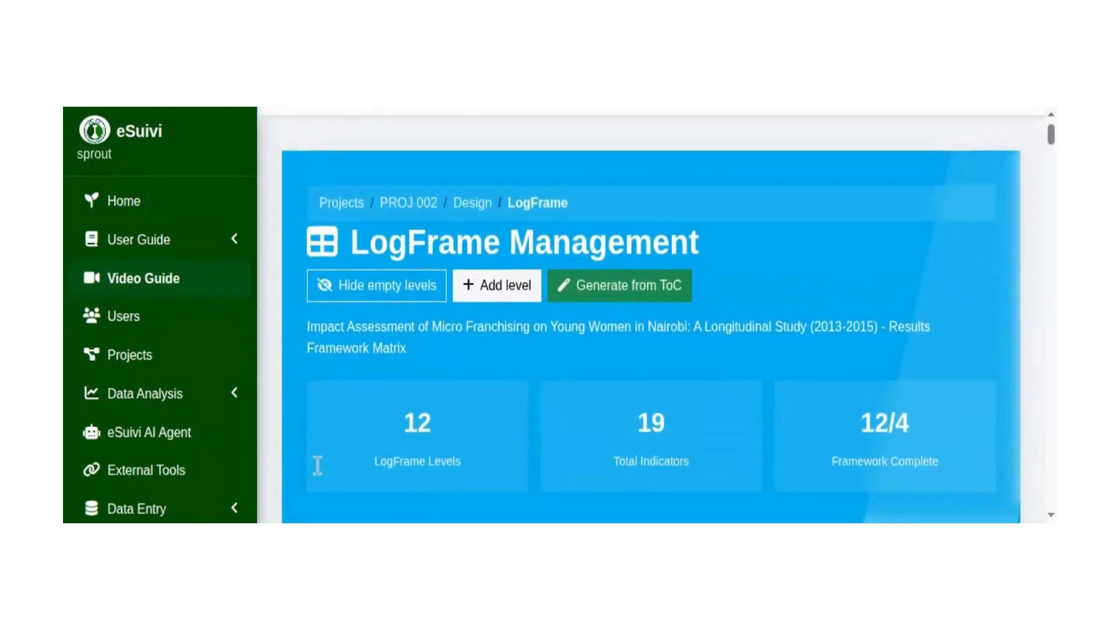
Open PROJ 002's Project Design page and examine its theory completion, LogFrame levels, total indicators and design quality figures.
{"action": "left_click", "coordinate": [474, 244]}
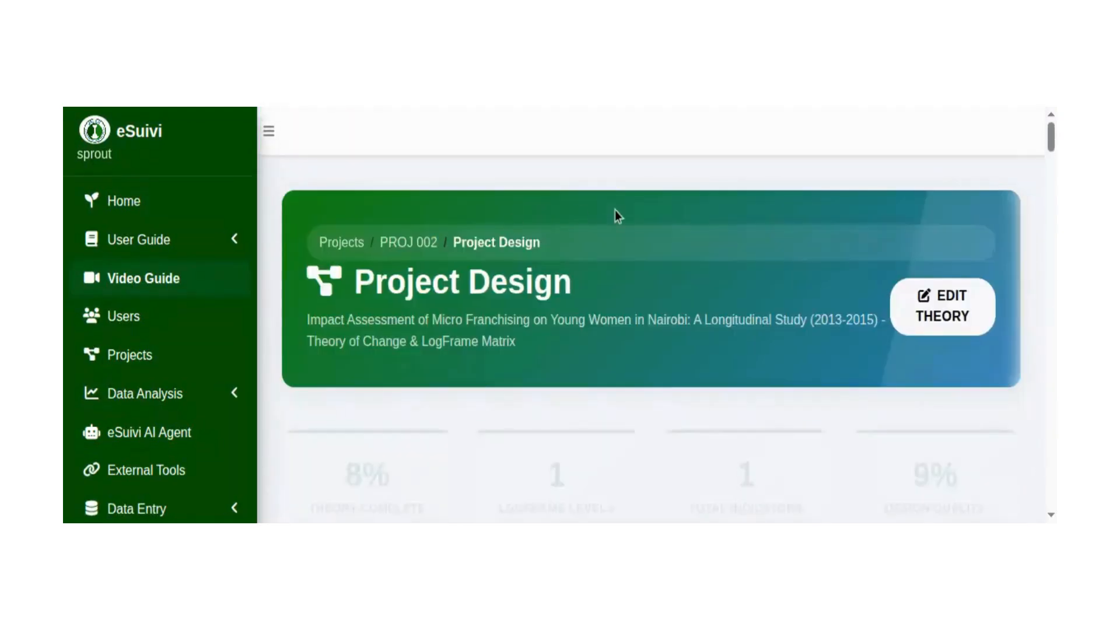
{"action": "scroll", "coordinate": [325, 384], "scroll_direction": "down", "scroll_amount": 2}
{"action": "scroll", "coordinate": [324, 384], "scroll_direction": "down", "scroll_amount": 3}
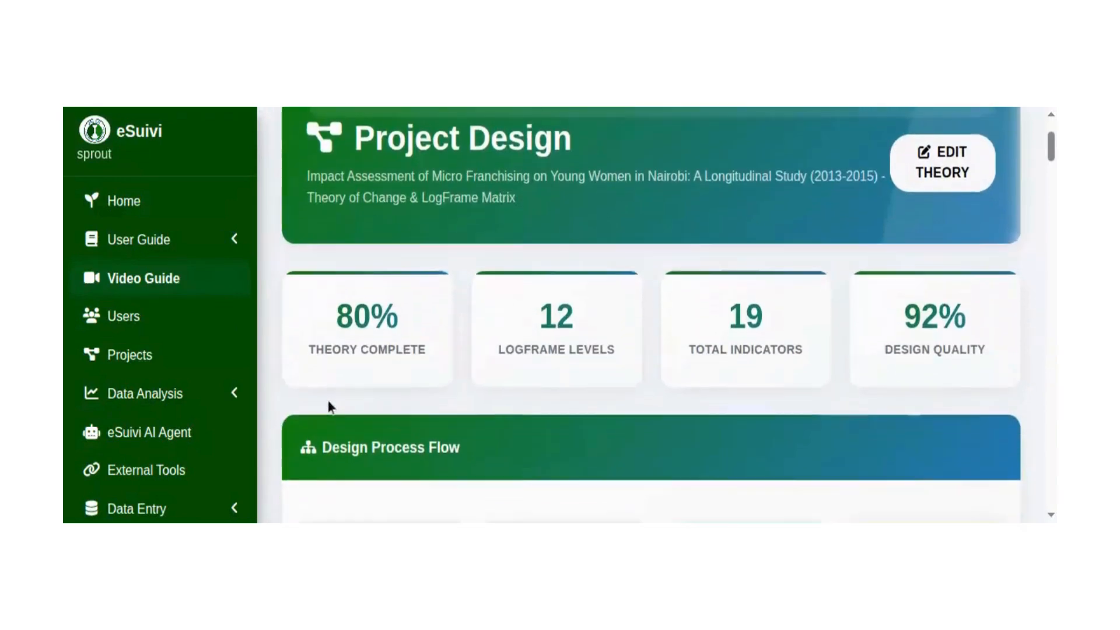
Review PROJ 002's design process flow, Theory of Change, LogFrame Matrix, Results Chain Summary and Design Quality Assessment.
{"action": "scroll", "coordinate": [349, 475], "scroll_direction": "down", "scroll_amount": 5}
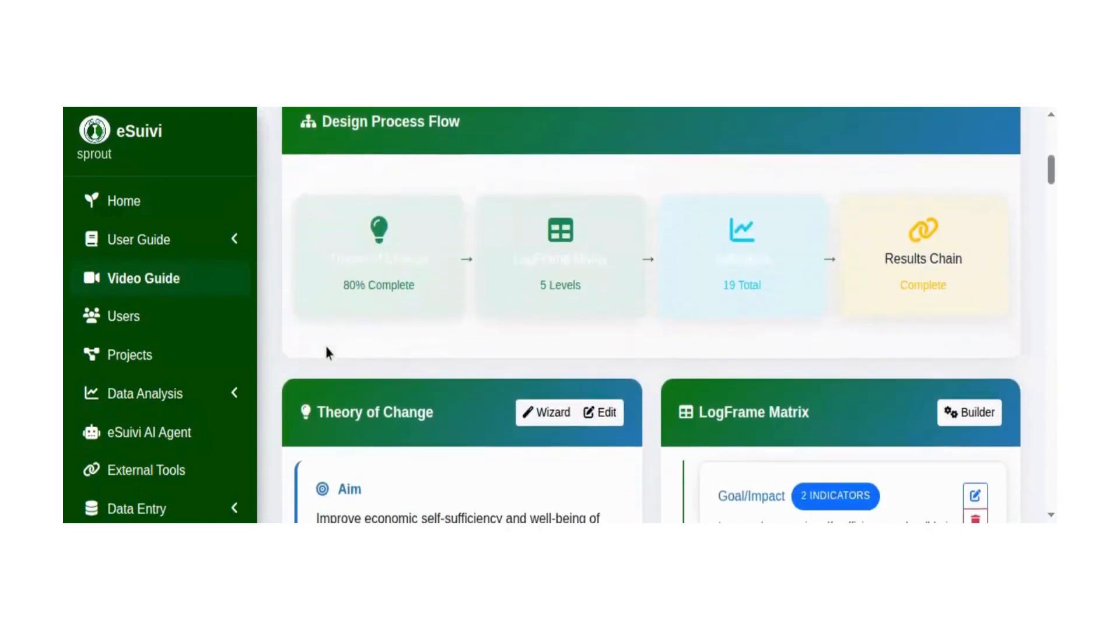
{"action": "scroll", "coordinate": [330, 387], "scroll_direction": "down", "scroll_amount": 6}
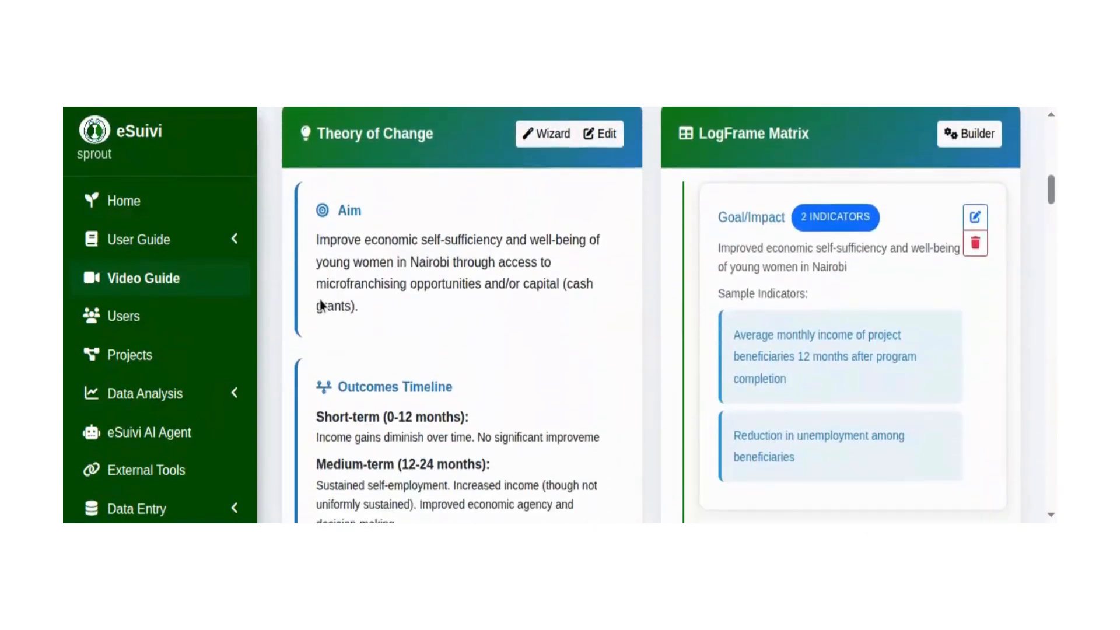
{"action": "scroll", "coordinate": [313, 283], "scroll_direction": "down", "scroll_amount": 10}
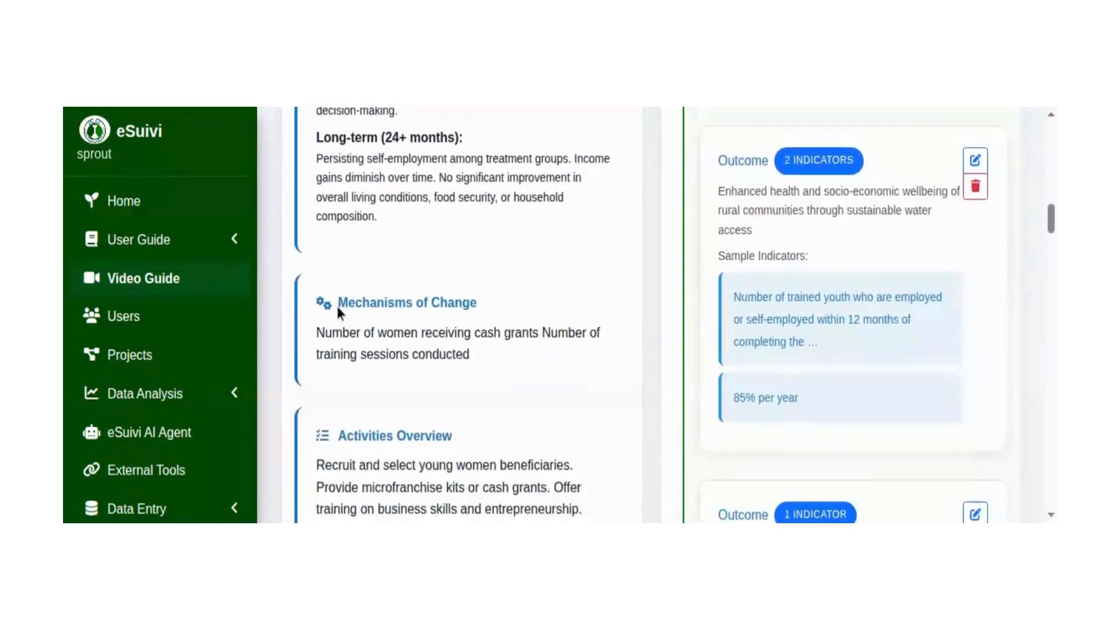
{"action": "scroll", "coordinate": [367, 352], "scroll_direction": "down", "scroll_amount": 10}
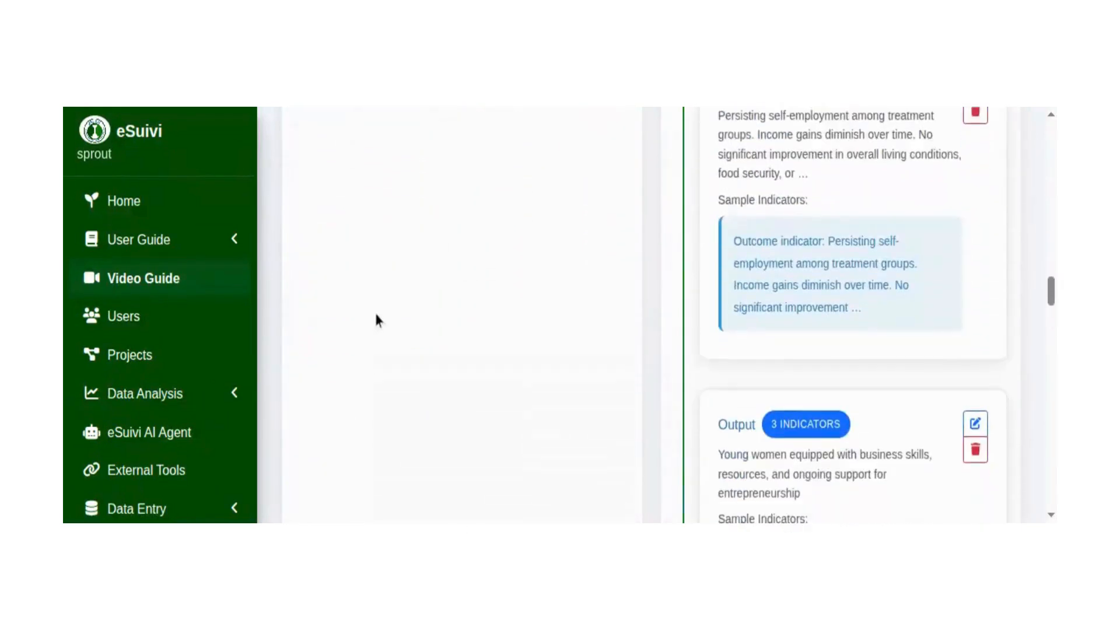
{"action": "scroll", "coordinate": [374, 288], "scroll_direction": "down", "scroll_amount": 15}
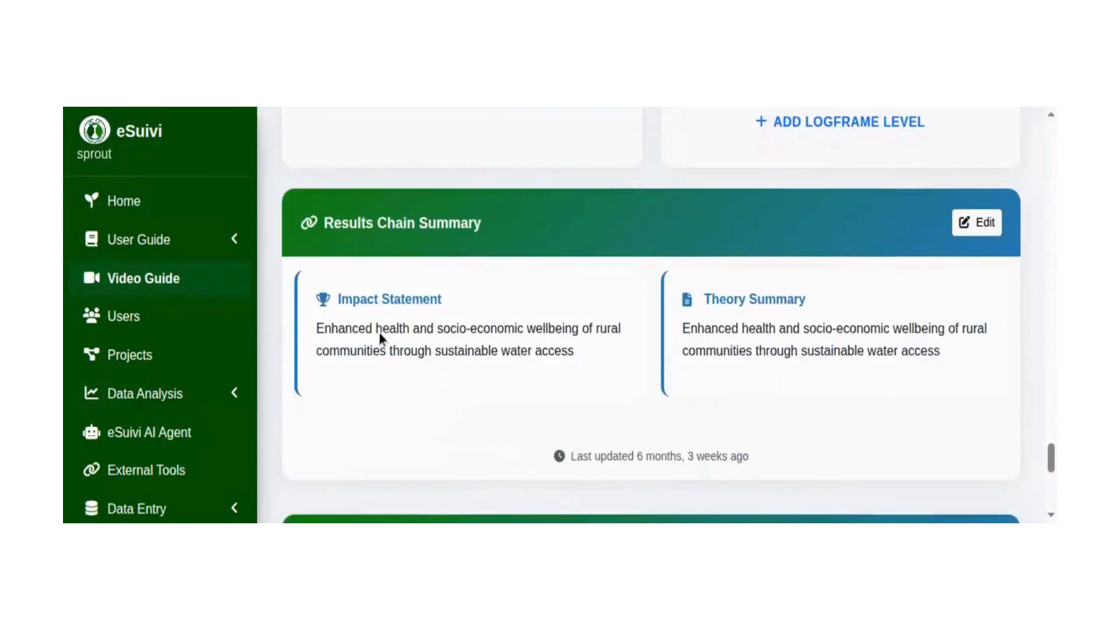
{"action": "scroll", "coordinate": [395, 407], "scroll_direction": "down", "scroll_amount": 4}
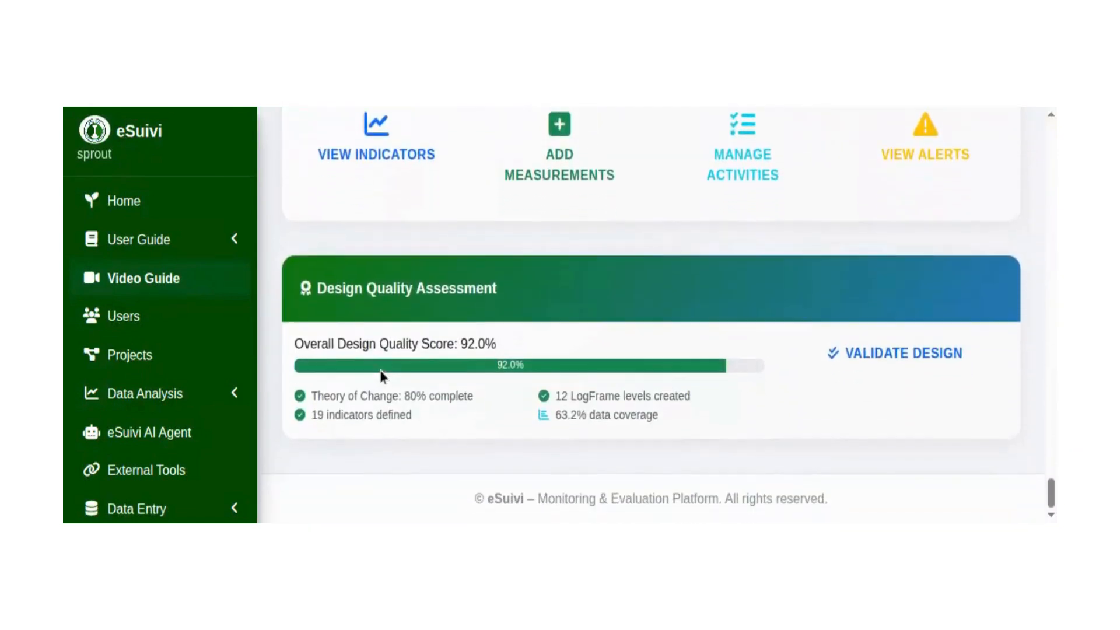